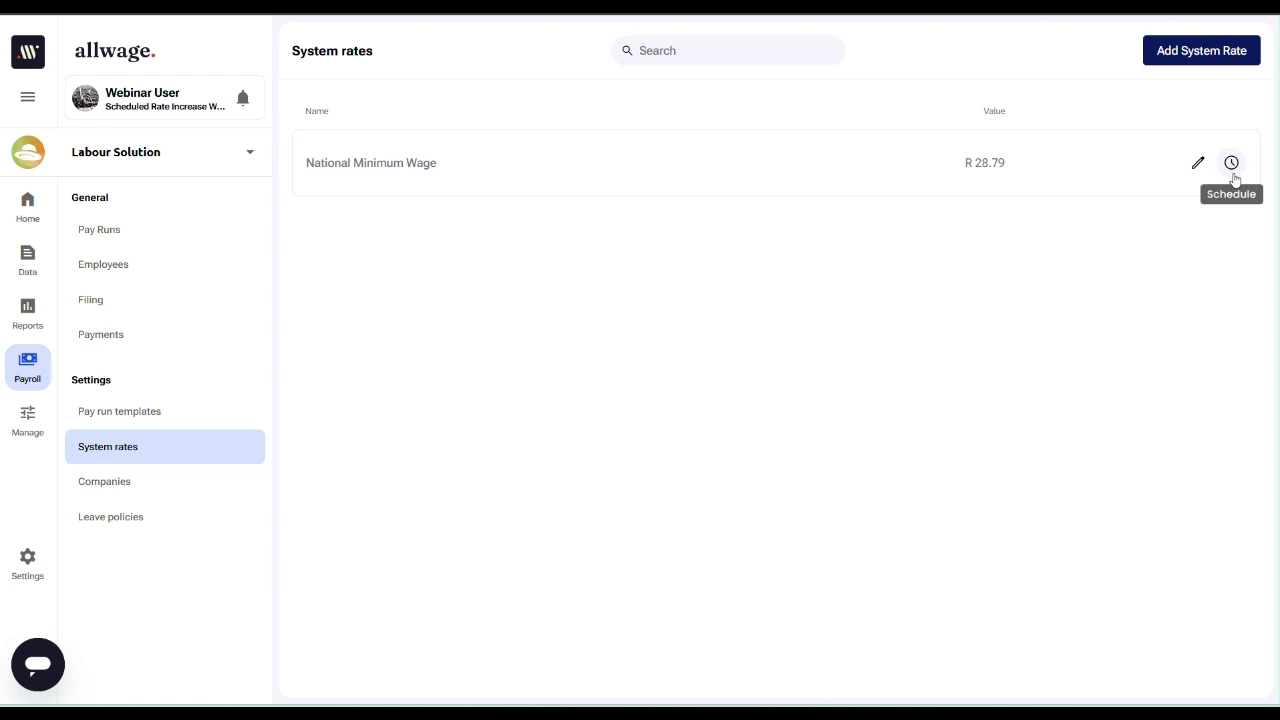
Start a scheduled update for the National Minimum Wage system rate, dated 01/03/2026.
click(1233, 172)
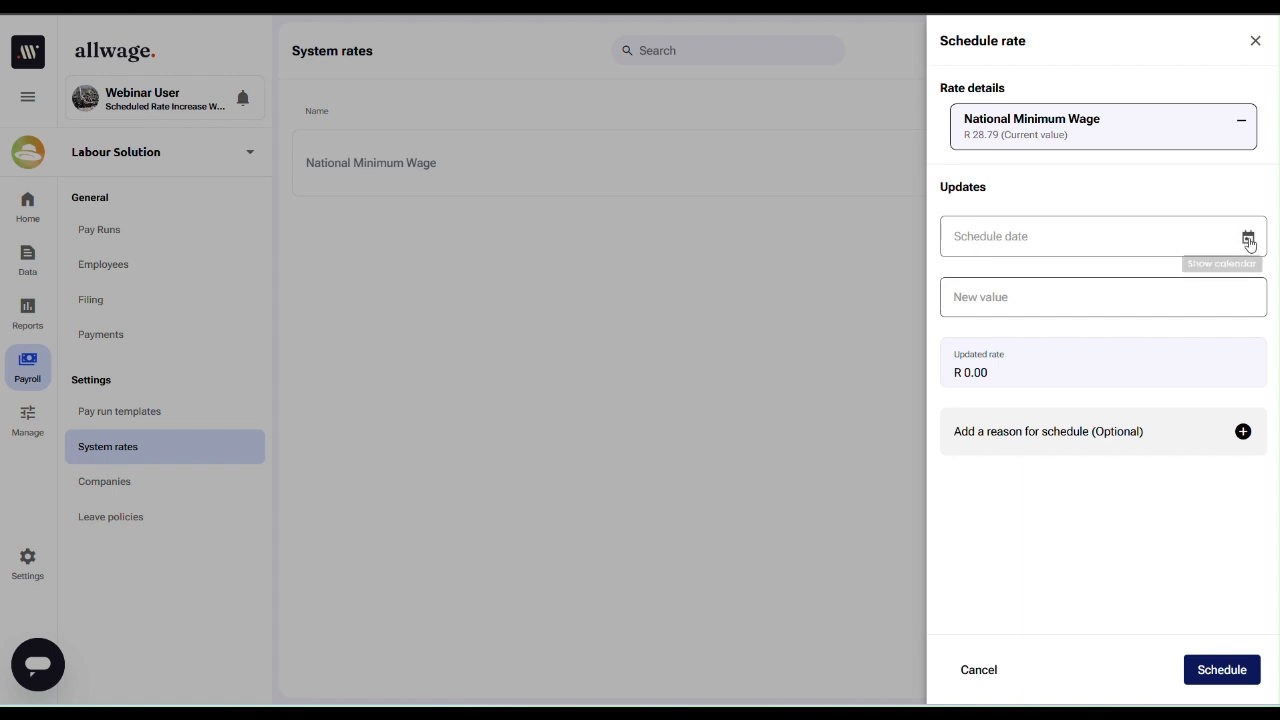
click(1249, 238)
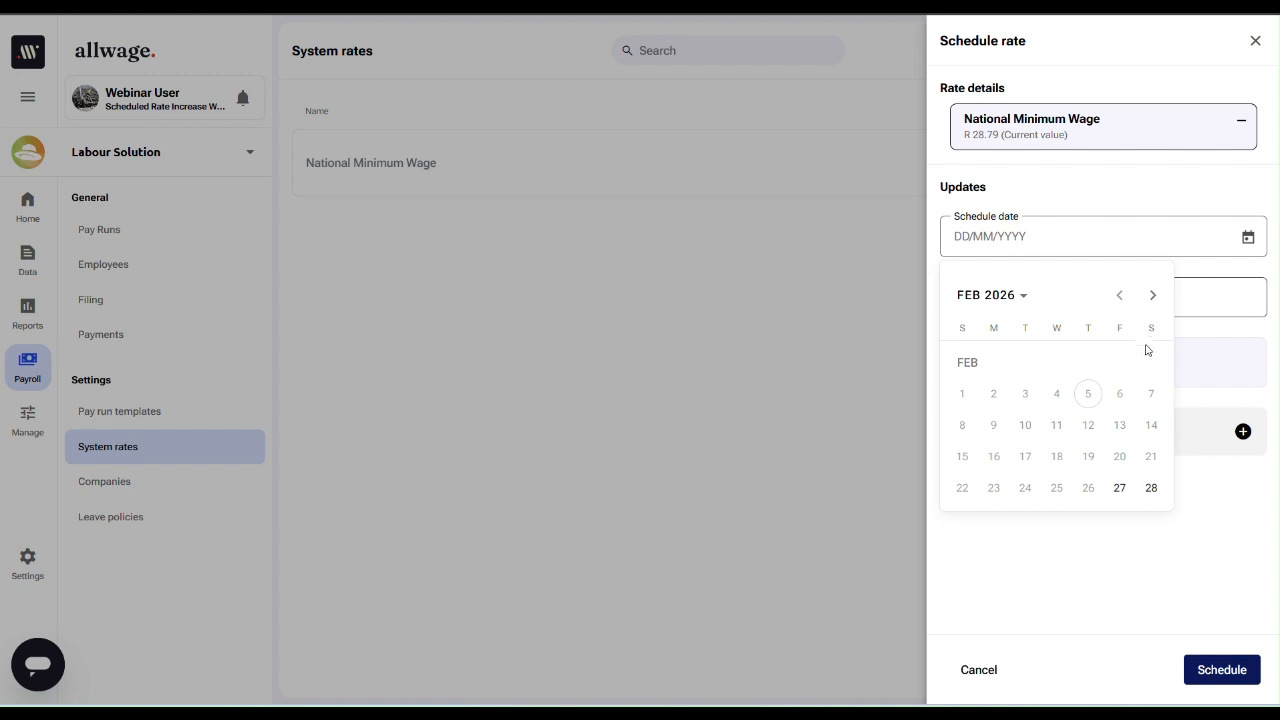
click(1152, 295)
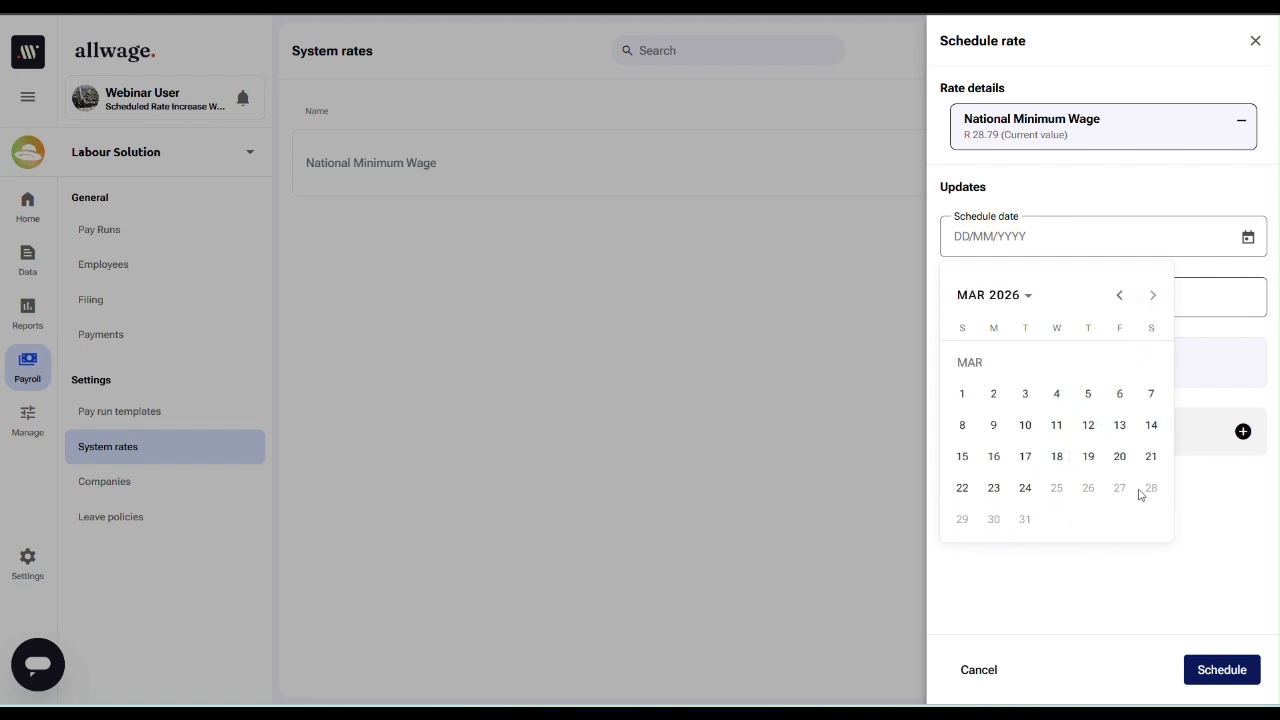
click(964, 400)
Set the new rate value to R 30.23, add the reason "National Minimum Wage 2026", and schedule the update.
click(978, 300)
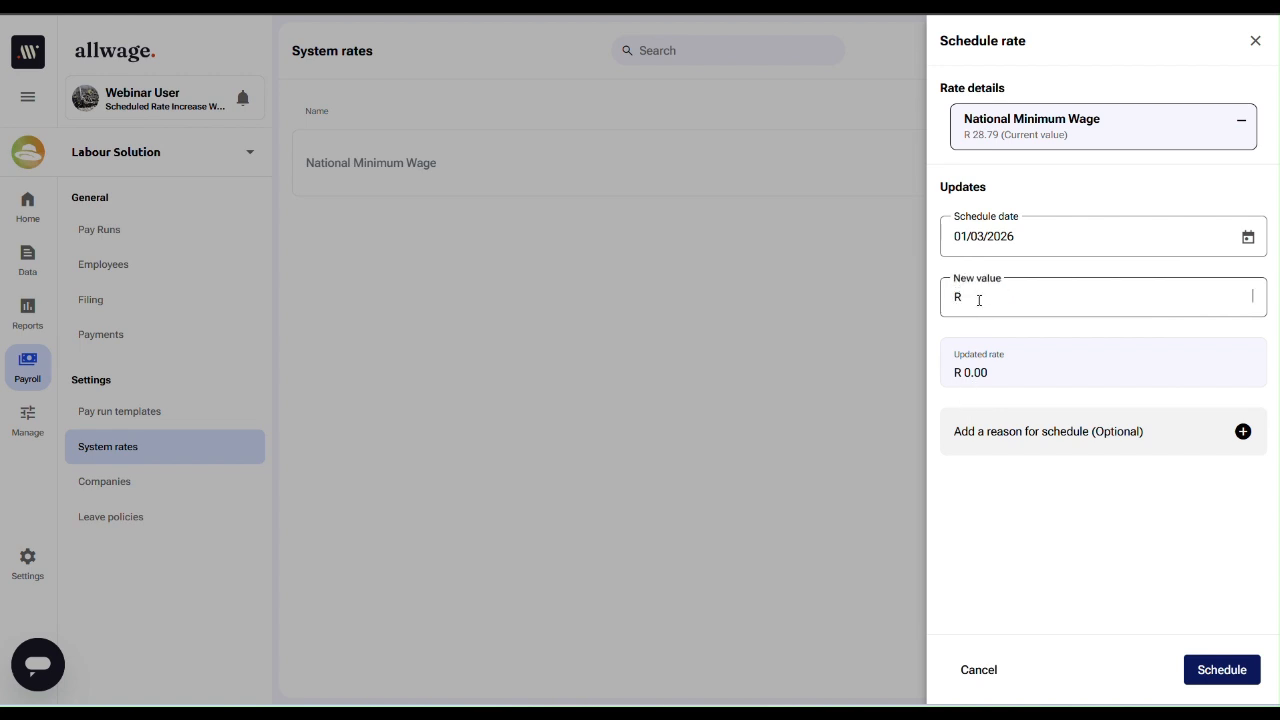
text(30.23)
click(983, 435)
text(National Minimum Wage 2026)
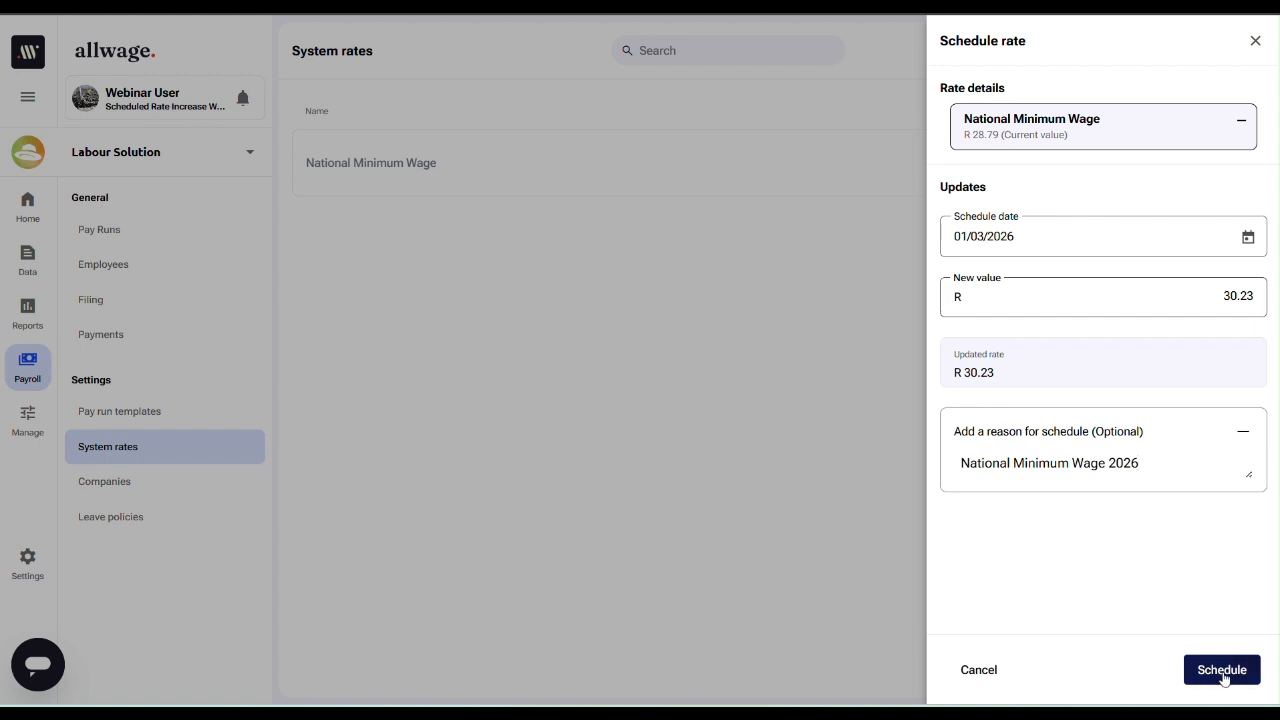
click(1222, 670)
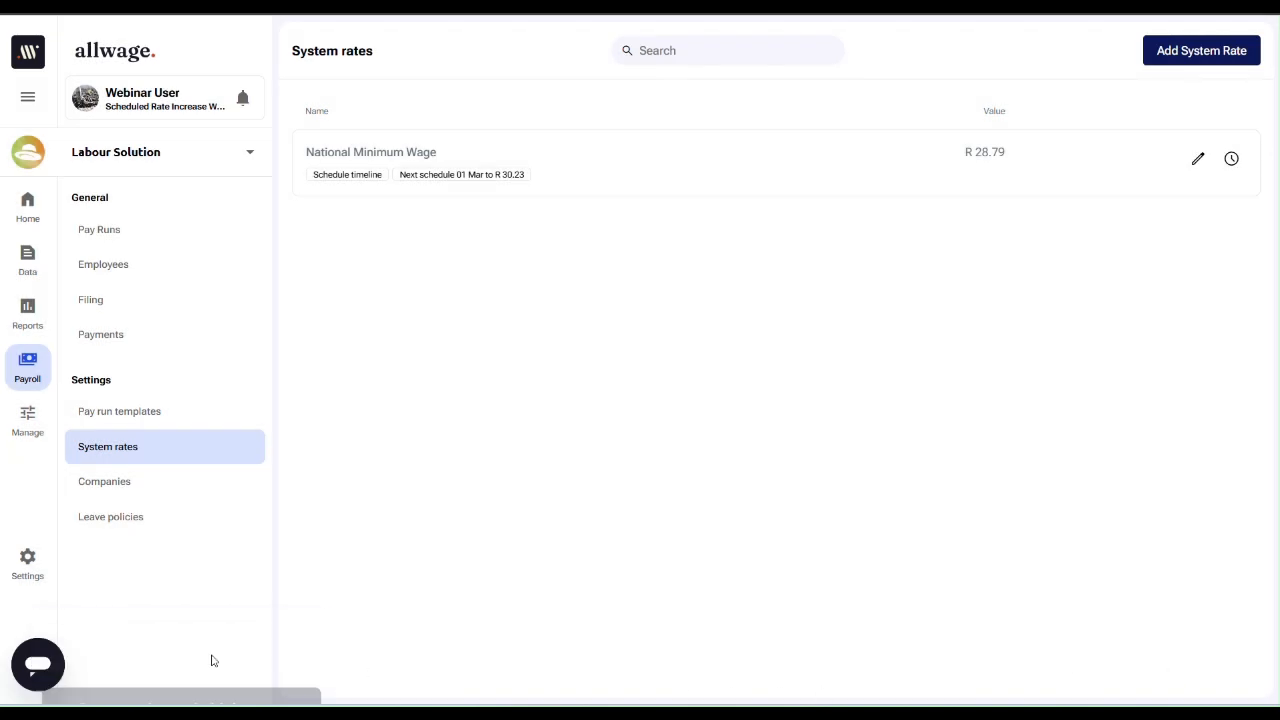
Open the General Workers pay run.
click(115, 244)
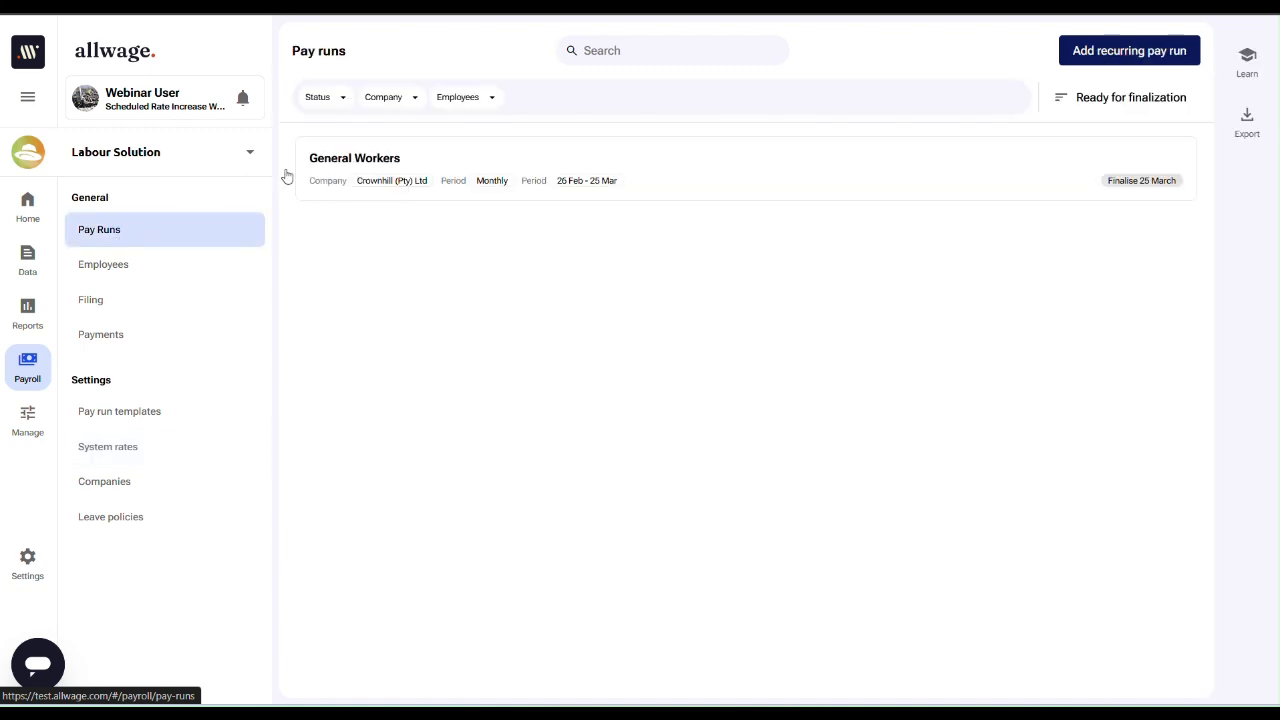
click(343, 167)
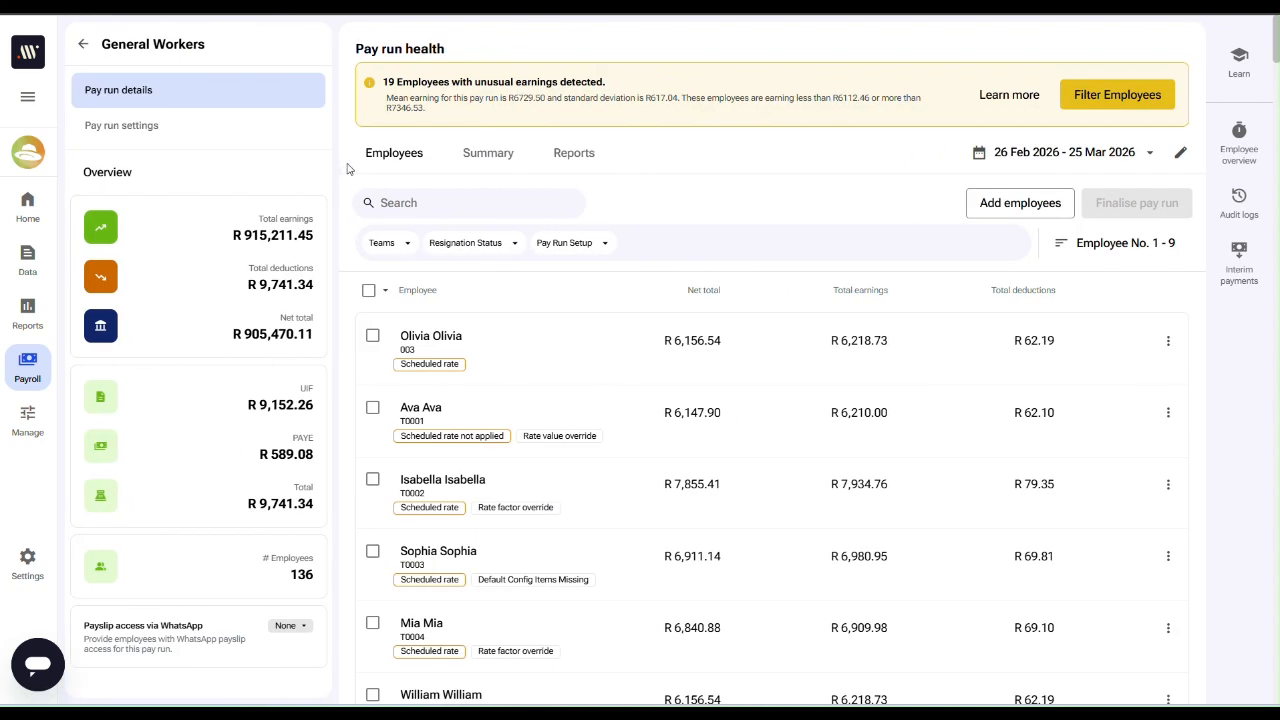
Review the first employee's previous and scheduled earning rates, and check the scheduled-rate and override tags in the pay run's employee list.
click(695, 369)
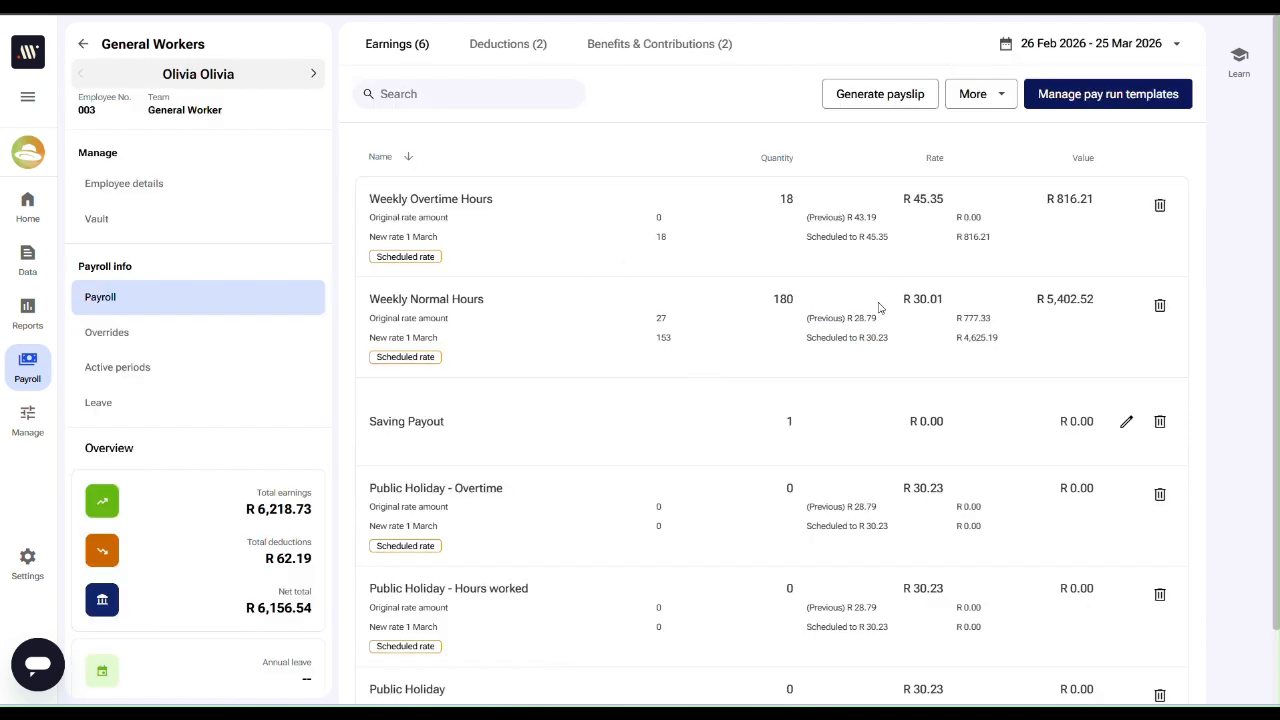
drag(853, 320, 890, 344)
click(84, 46)
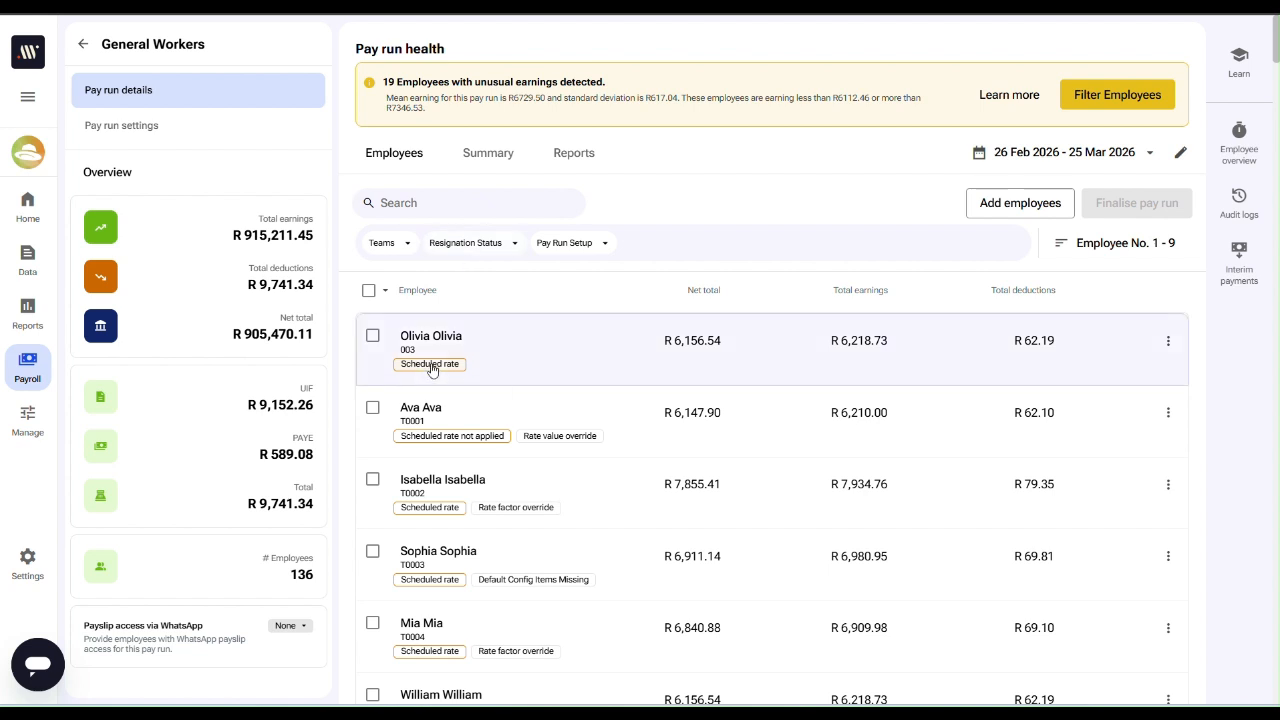
mouse_move(431, 368)
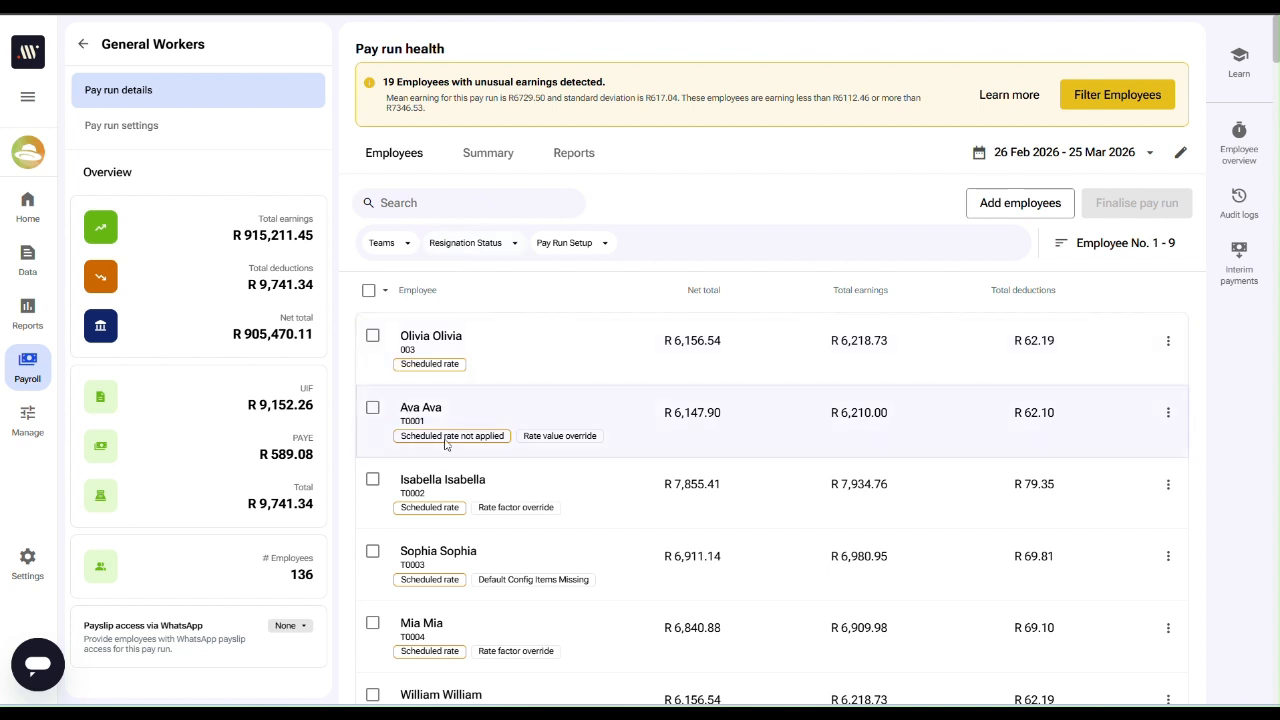
mouse_move(447, 449)
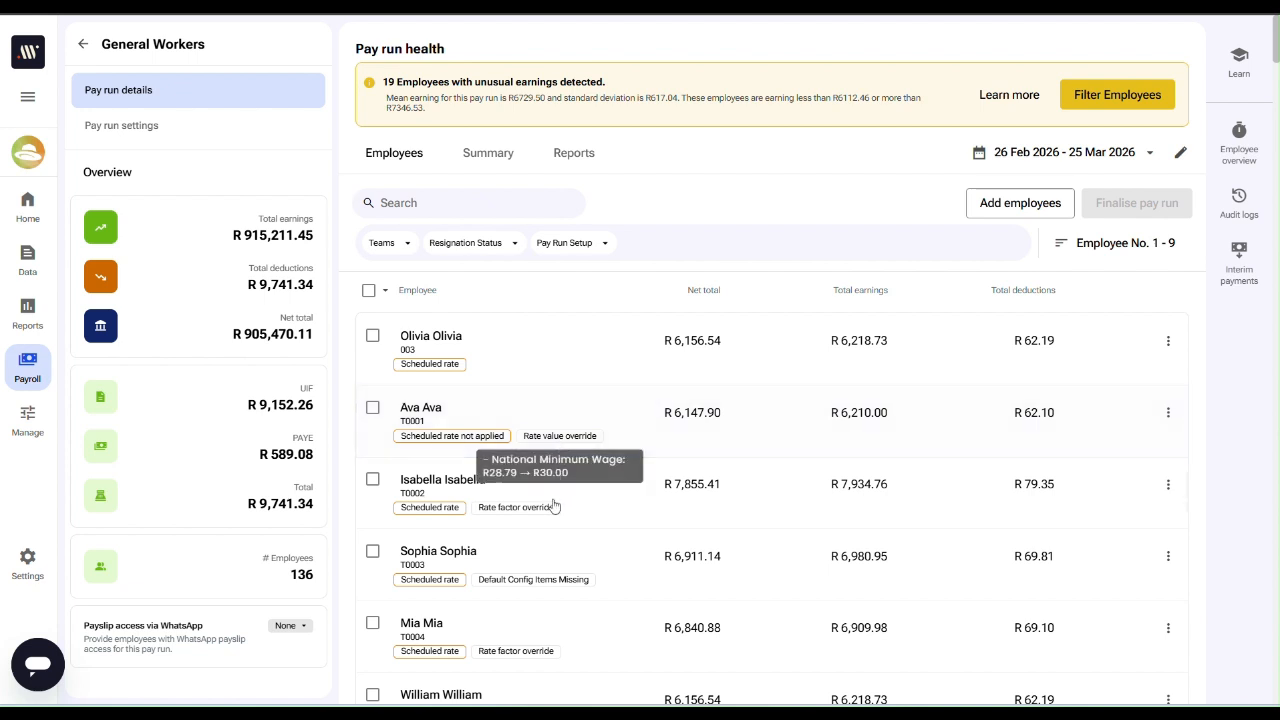
mouse_move(514, 512)
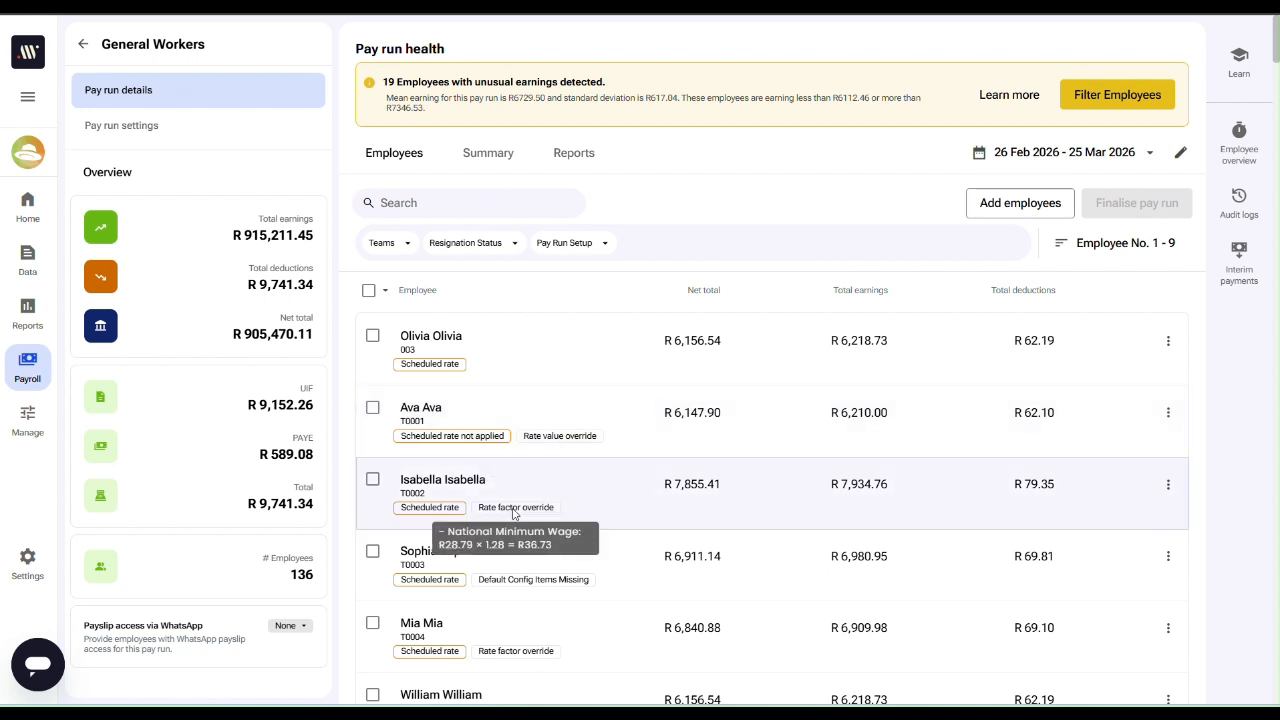
mouse_move(440, 505)
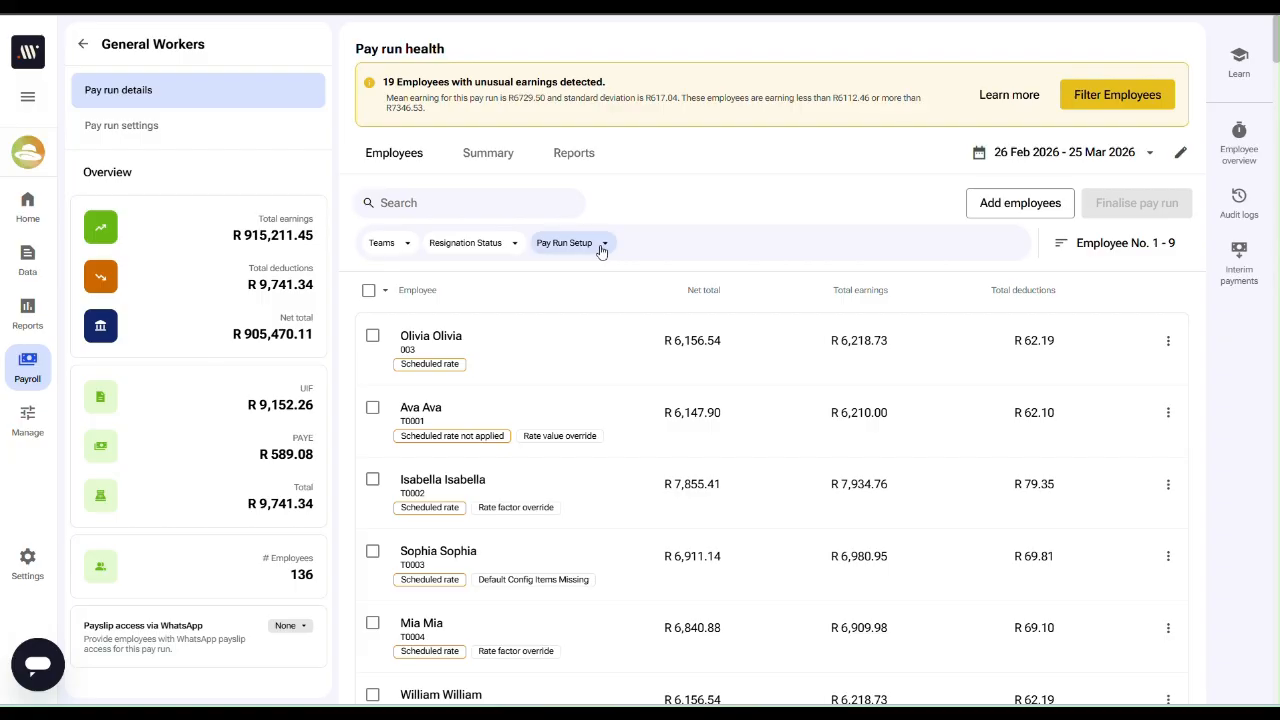
Filter the pay run's employees by the setup status "Scheduled rate not applied" and select all matching employees.
click(601, 249)
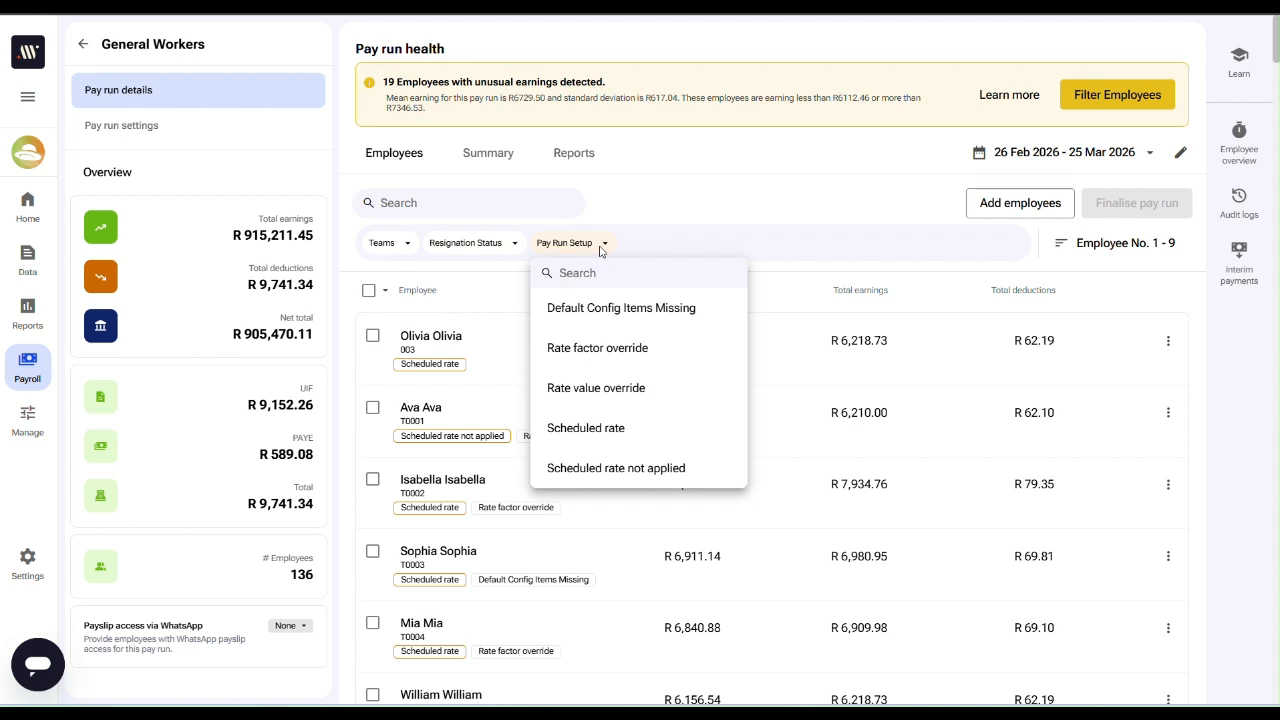
click(586, 470)
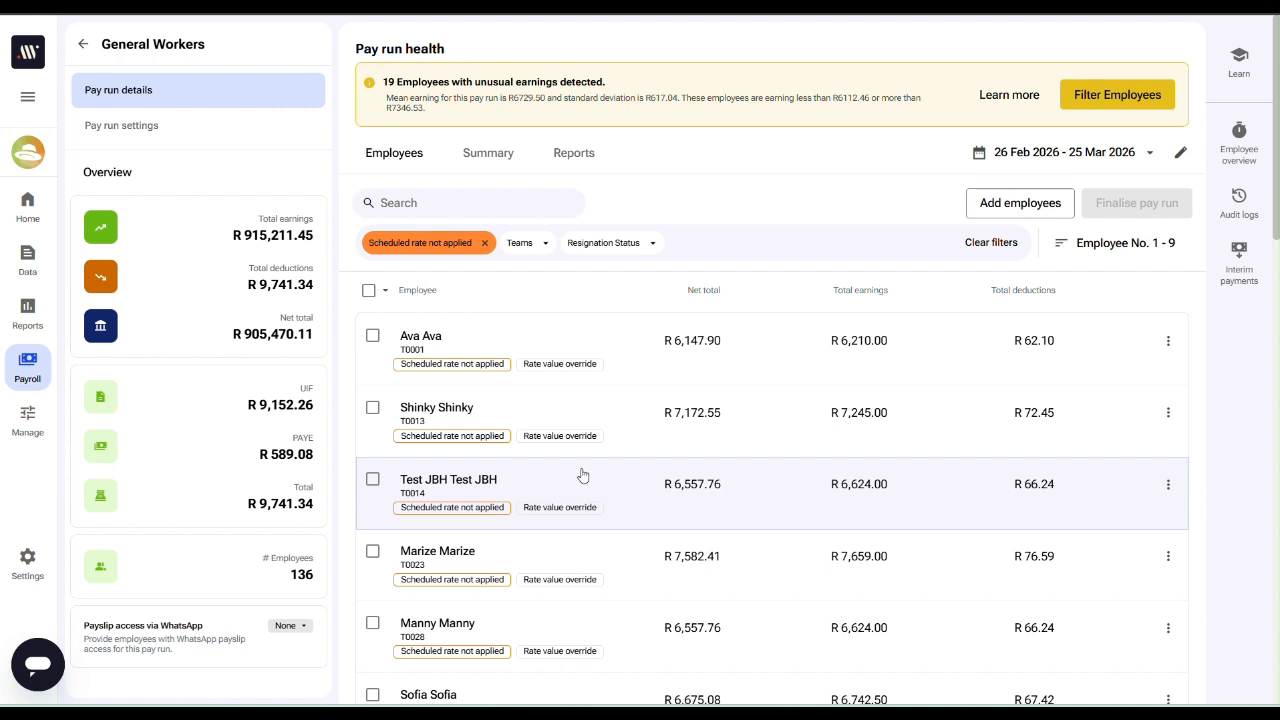
click(369, 290)
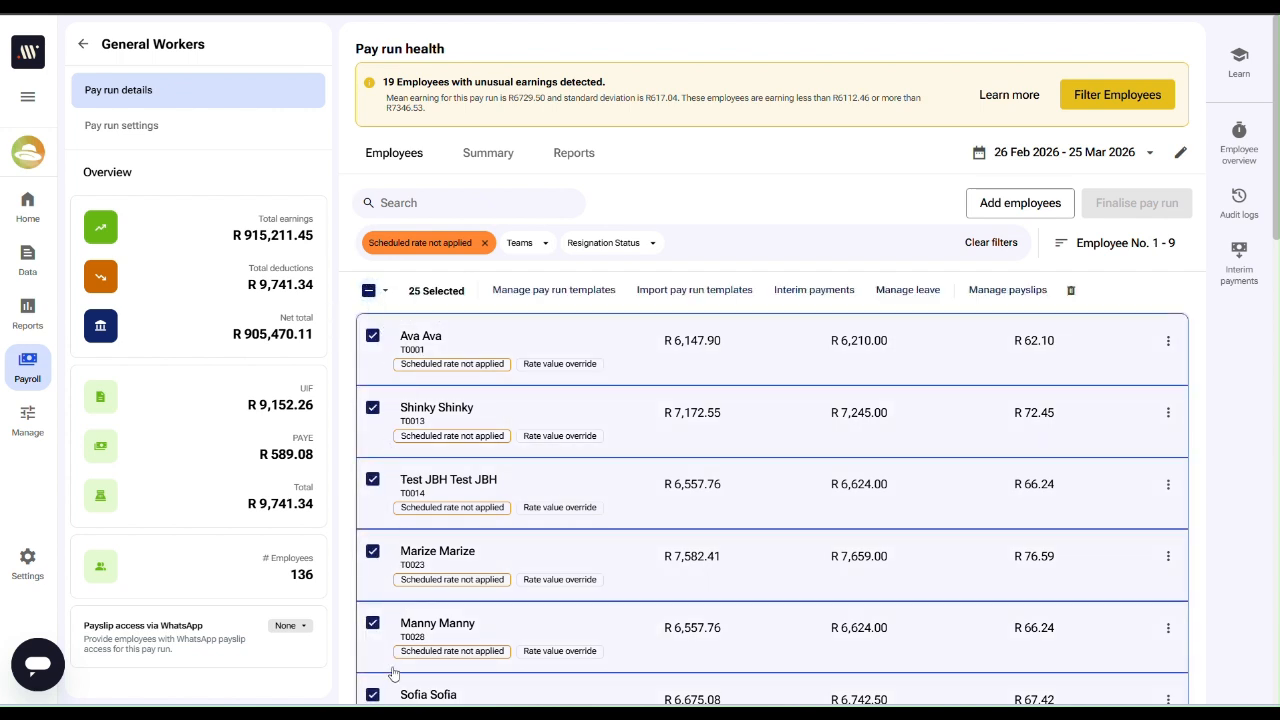
scroll(705, 520, down, 10)
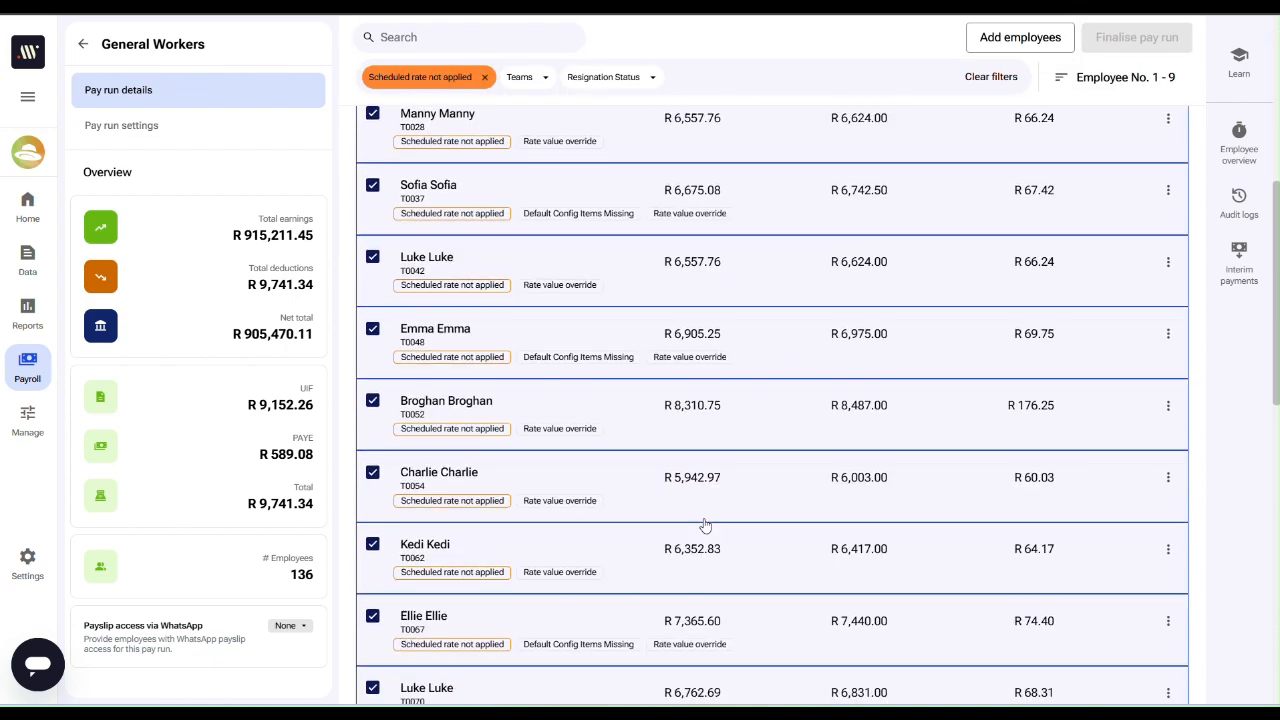
scroll(705, 524, down, 4)
scroll(820, 354, up, 15)
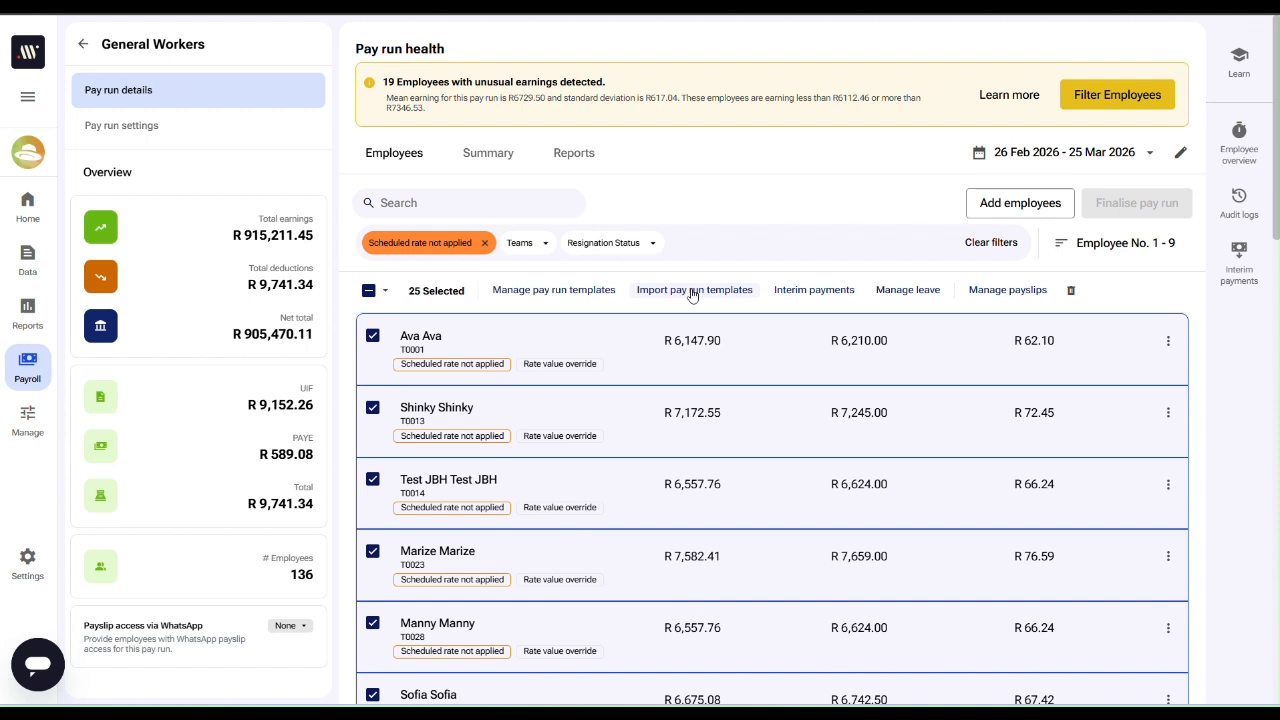
Begin importing system rate overrides for the selected employees against the scheduled National Minimum Wage change of 01 Mar 2026 to R 30.23.
click(692, 290)
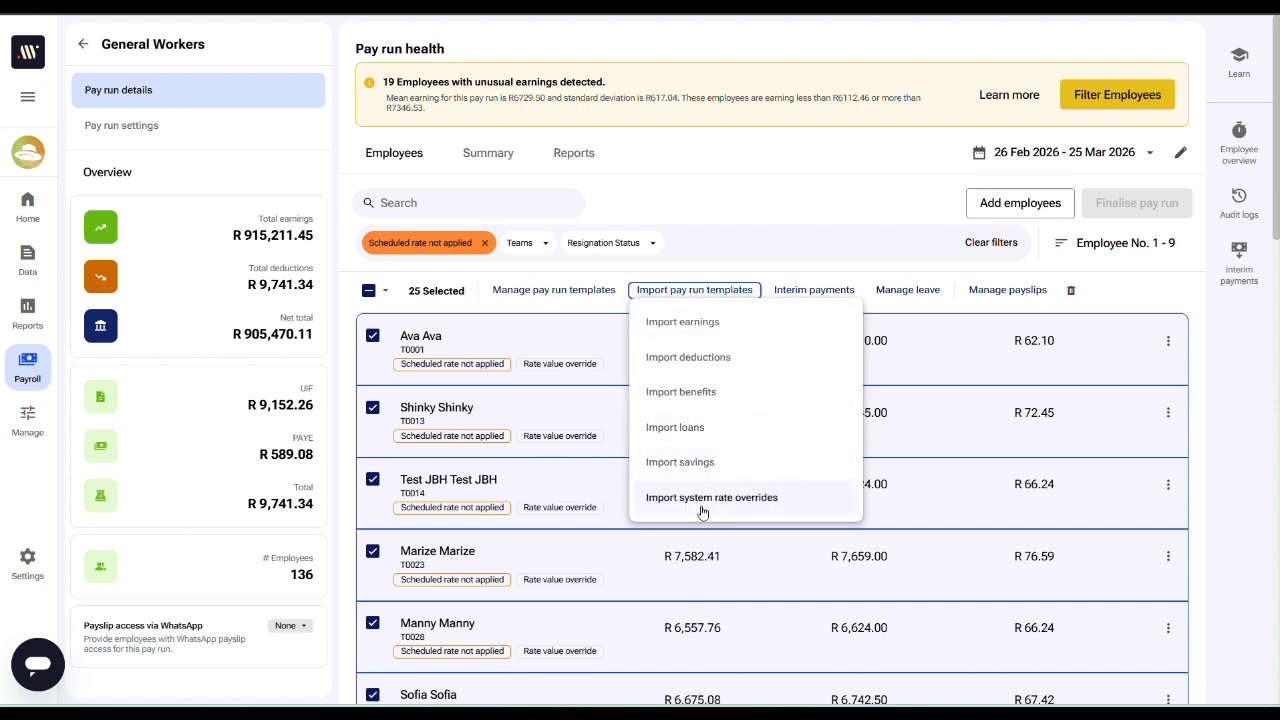
click(702, 499)
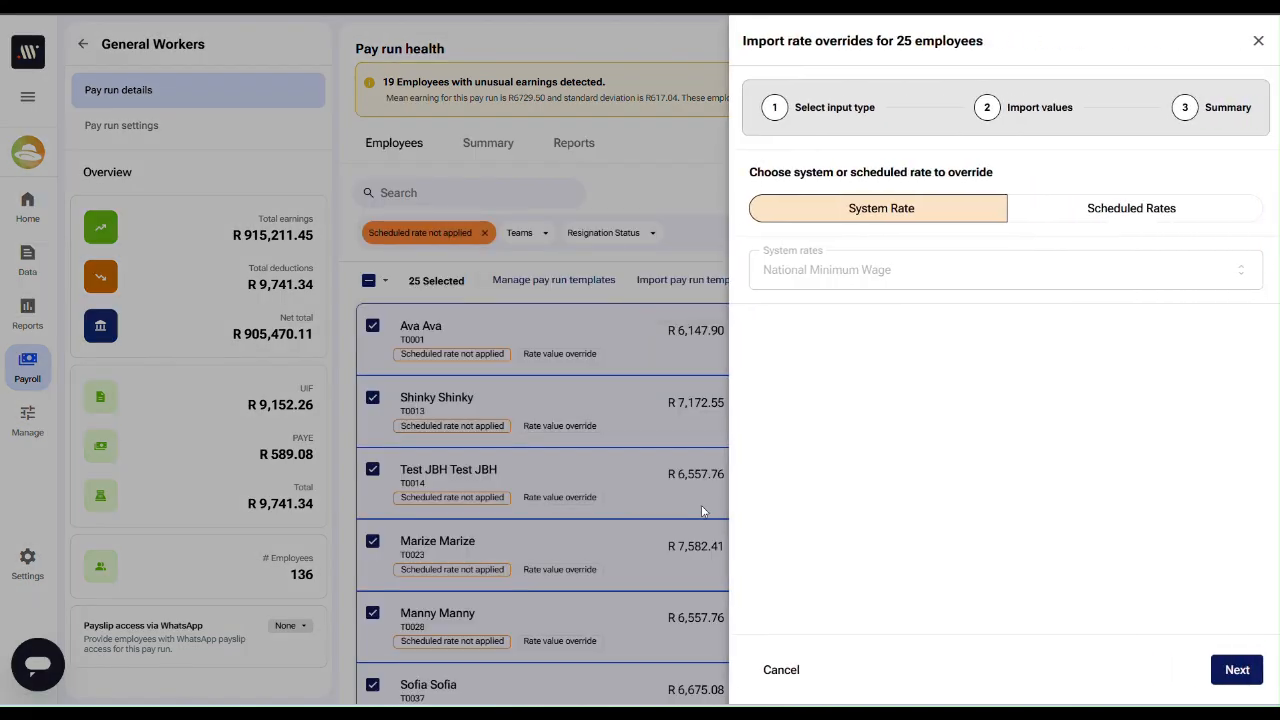
click(1136, 219)
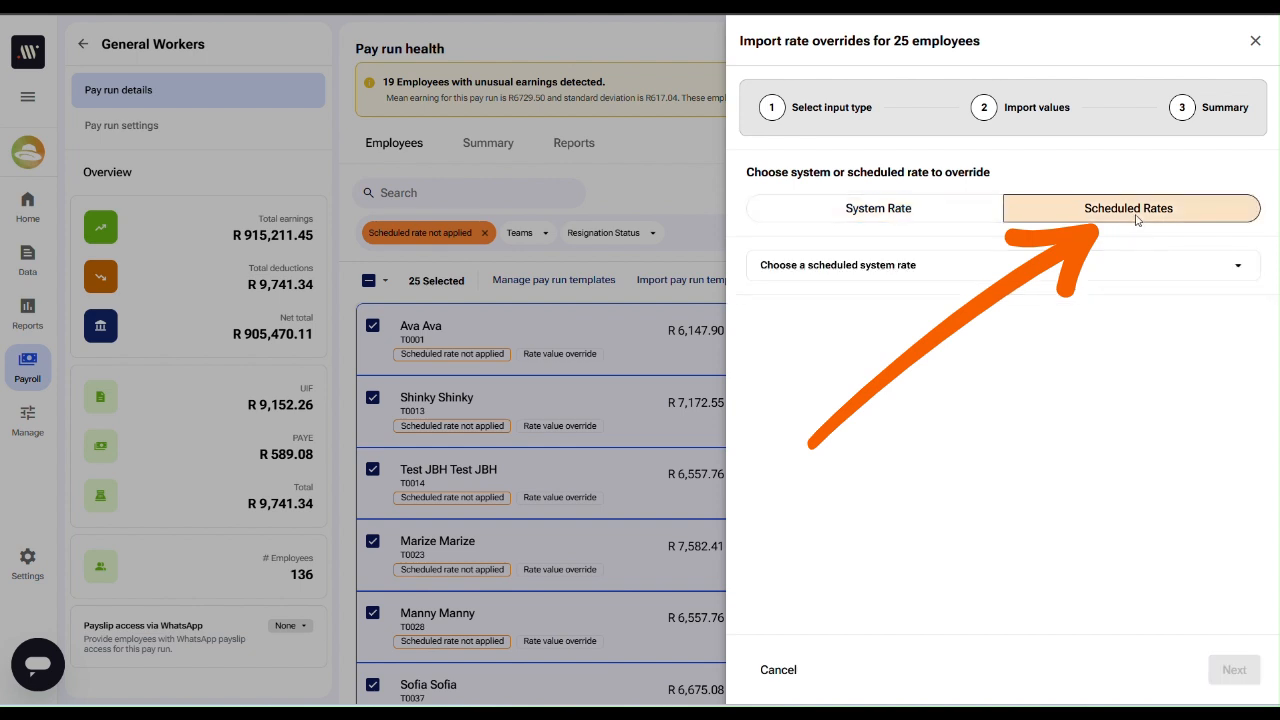
click(1104, 266)
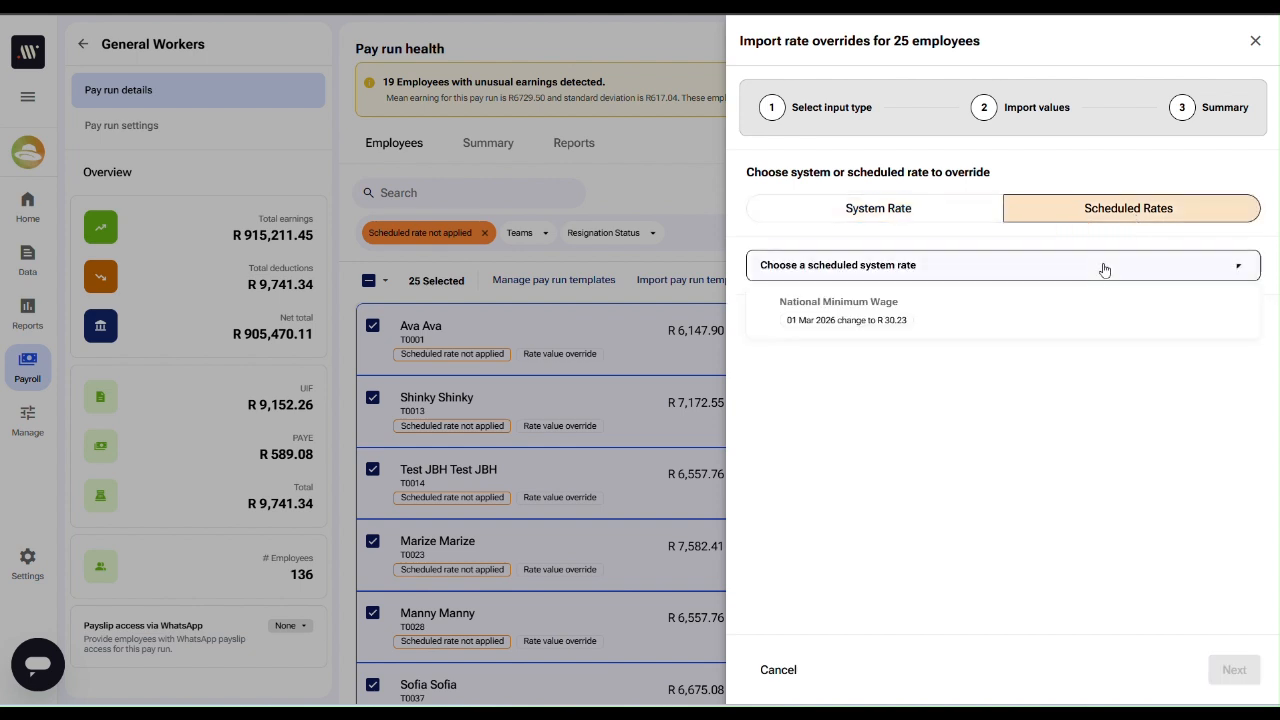
click(847, 327)
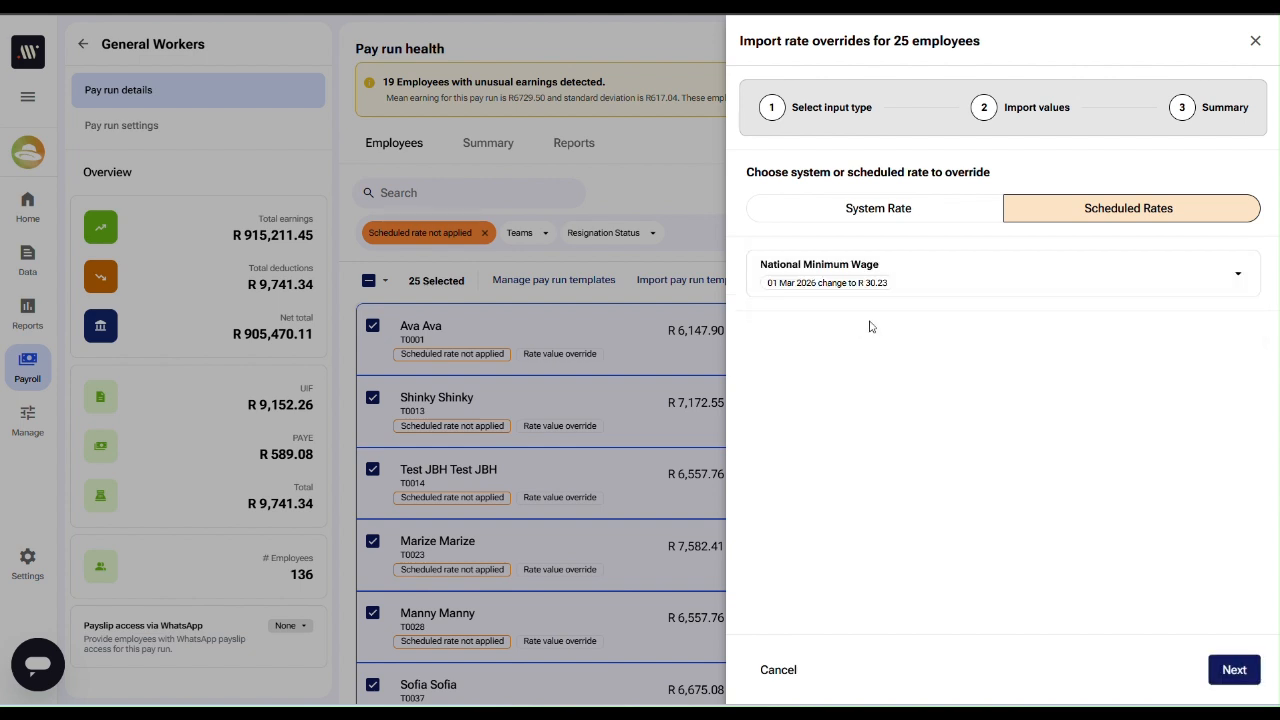
click(1236, 671)
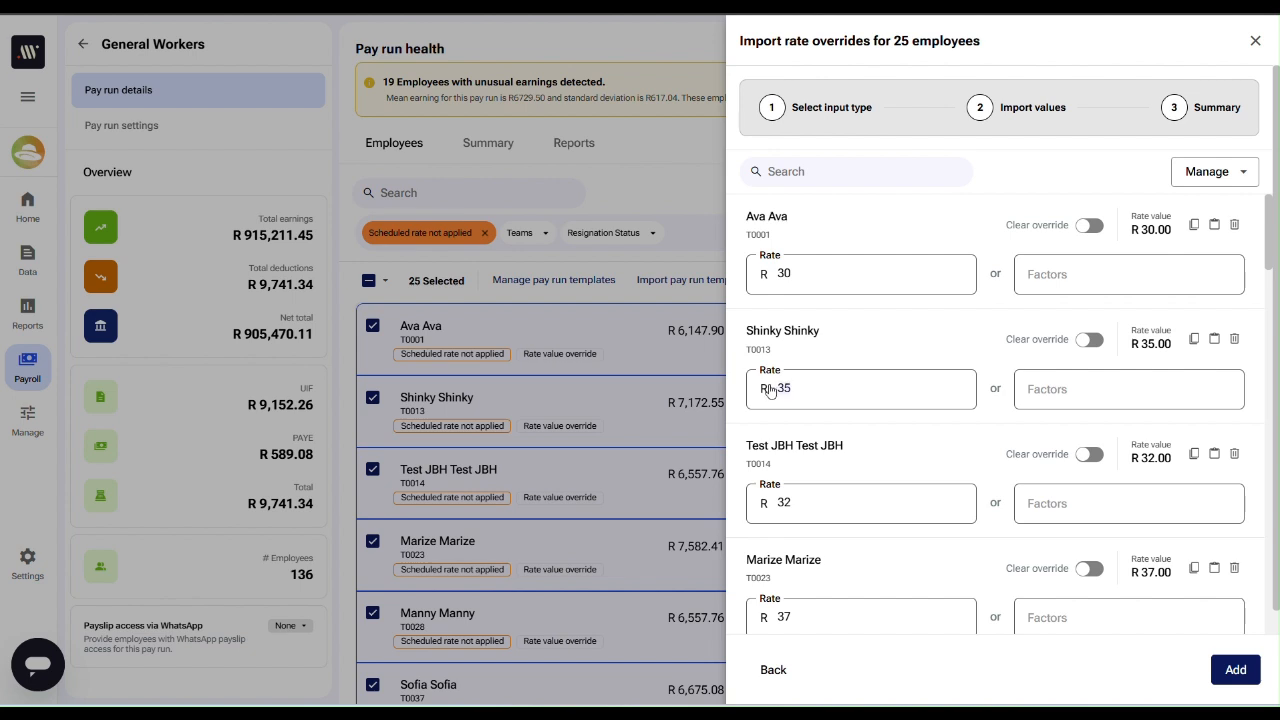
Set the override rate to R 40 for the second employee and R 42 for the third.
text(40)
click(763, 500)
text(42)
Clear the first employee's override rate and enter a factor of 1 instead.
click(1047, 274)
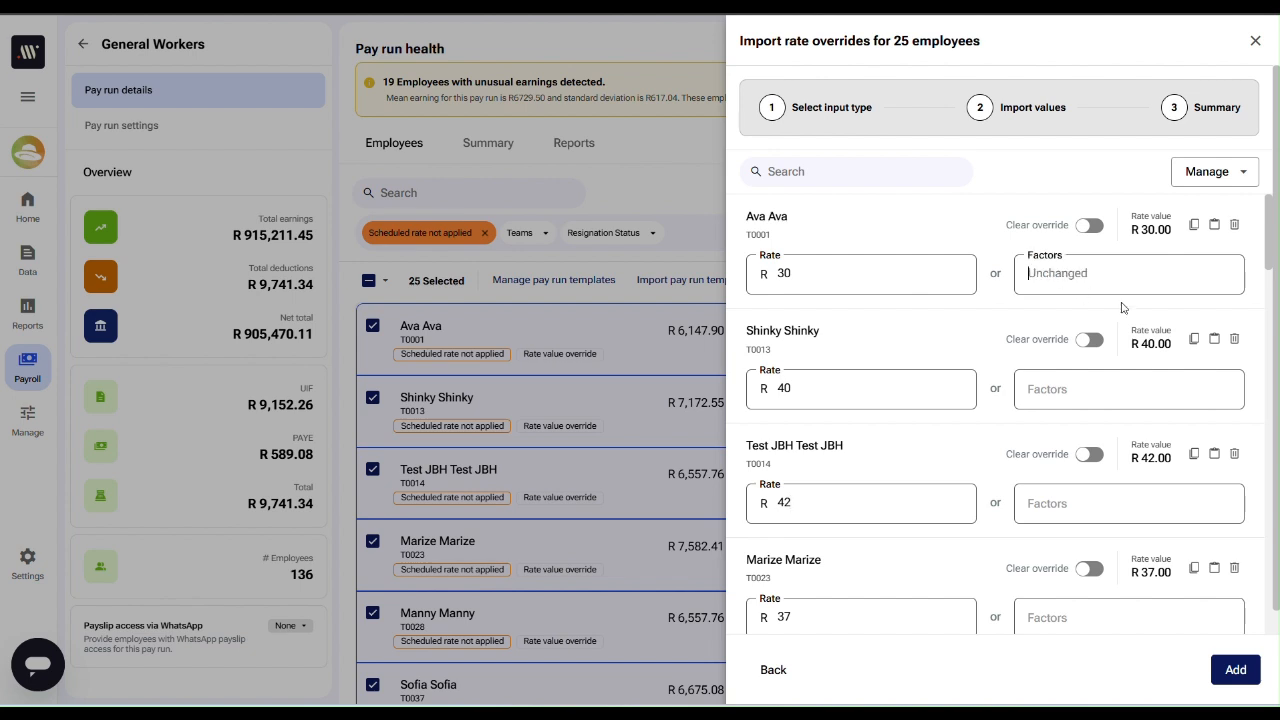
click(780, 273)
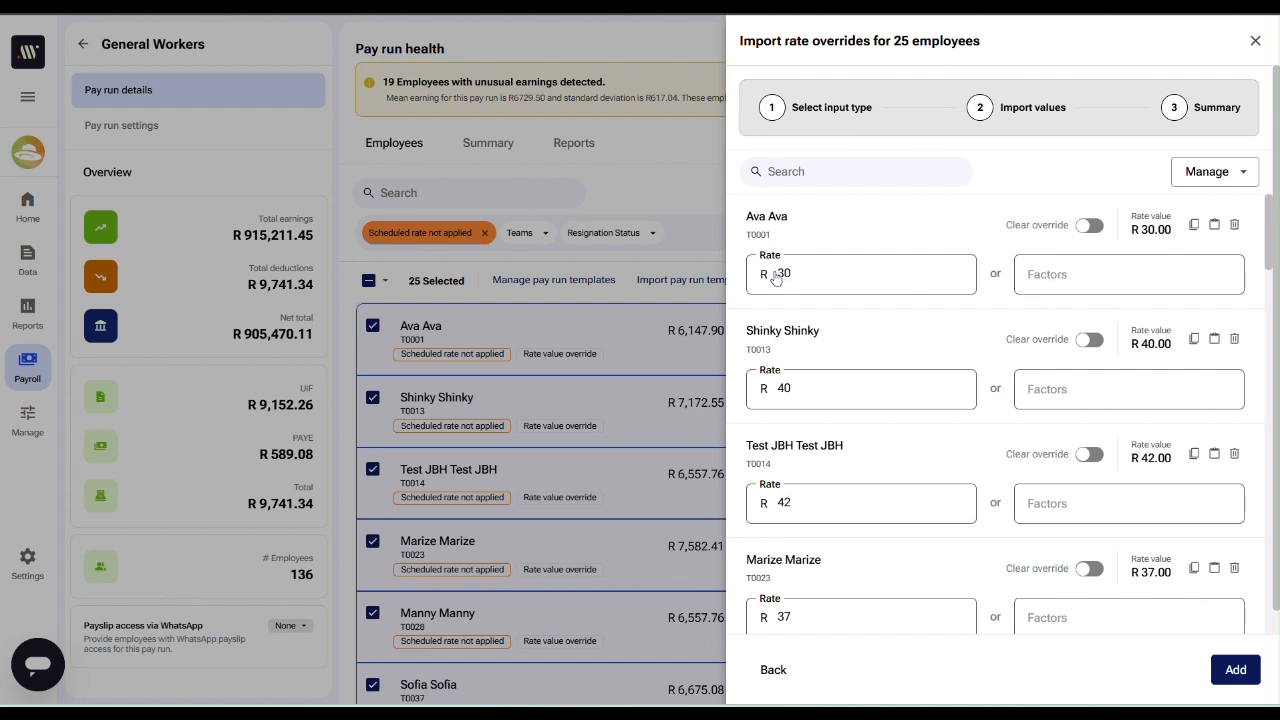
key(BackSpace)
key(BackSpace)
click(1035, 274)
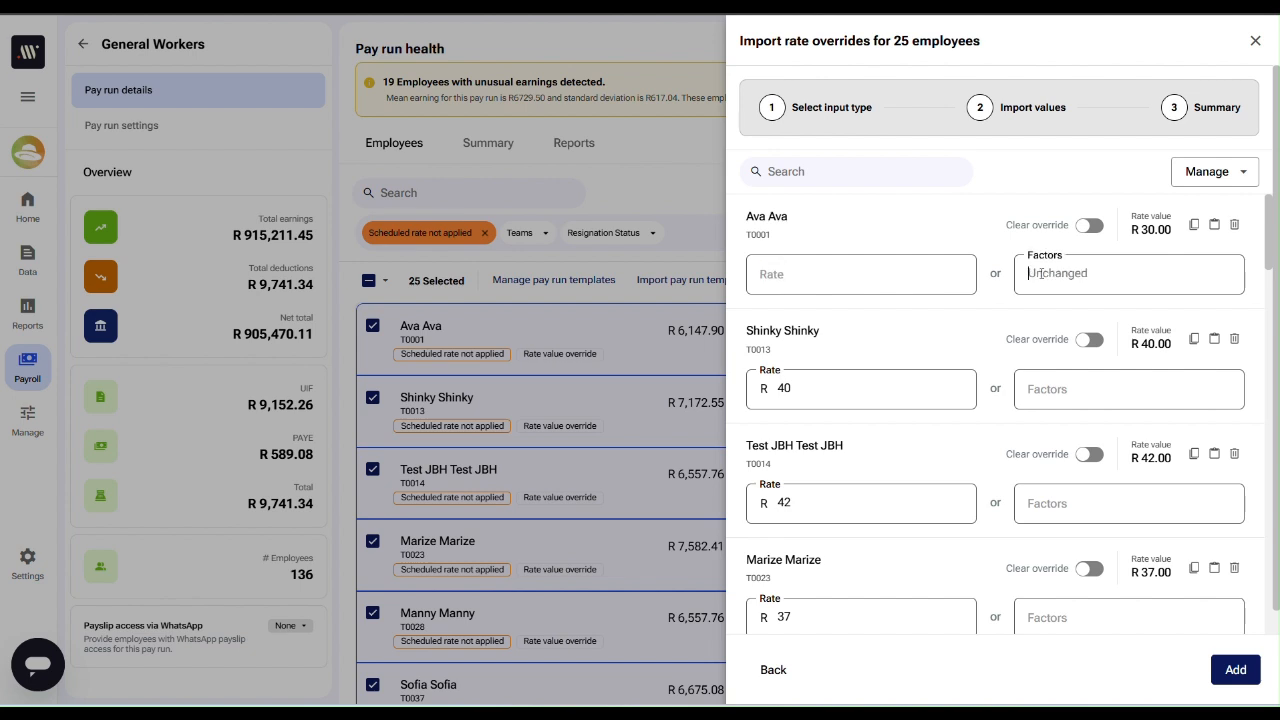
text(1)
click(868, 395)
Replace the sixth employee's R 29 override rate with a factor of 1.
scroll(886, 557, down, 4)
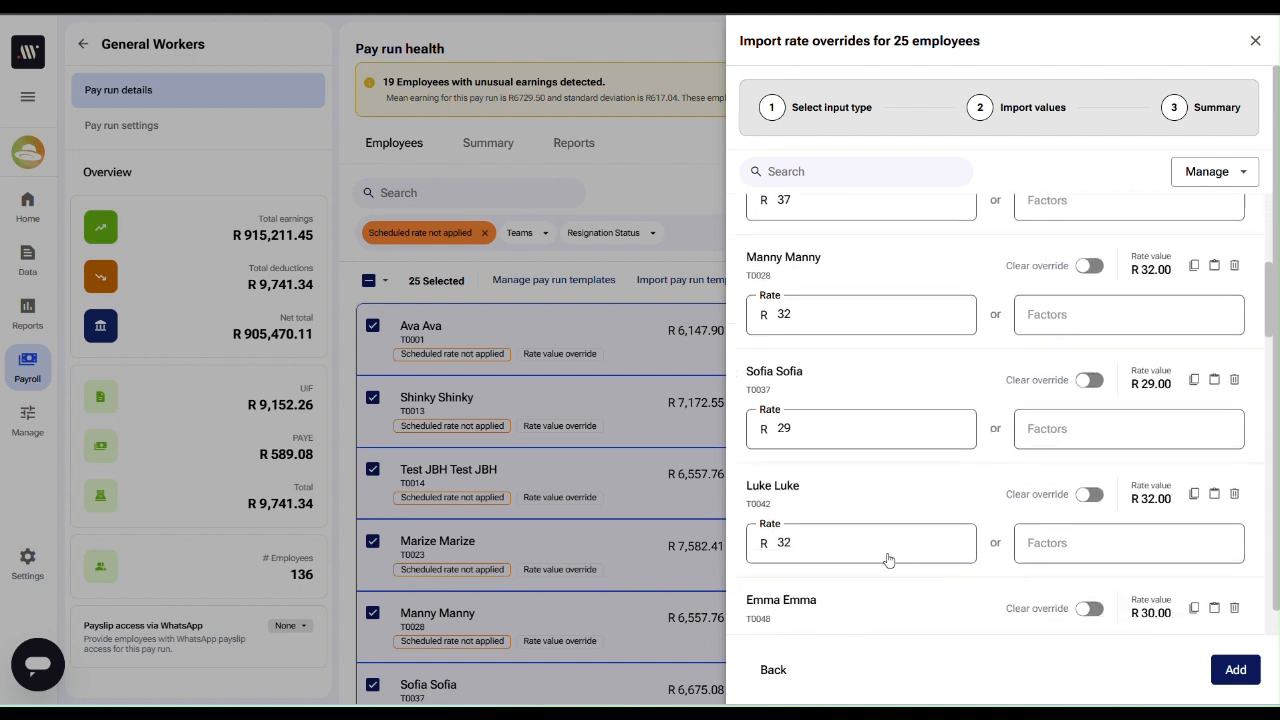
click(767, 430)
key(BackSpace)
key(BackSpace)
click(1054, 430)
text(1)
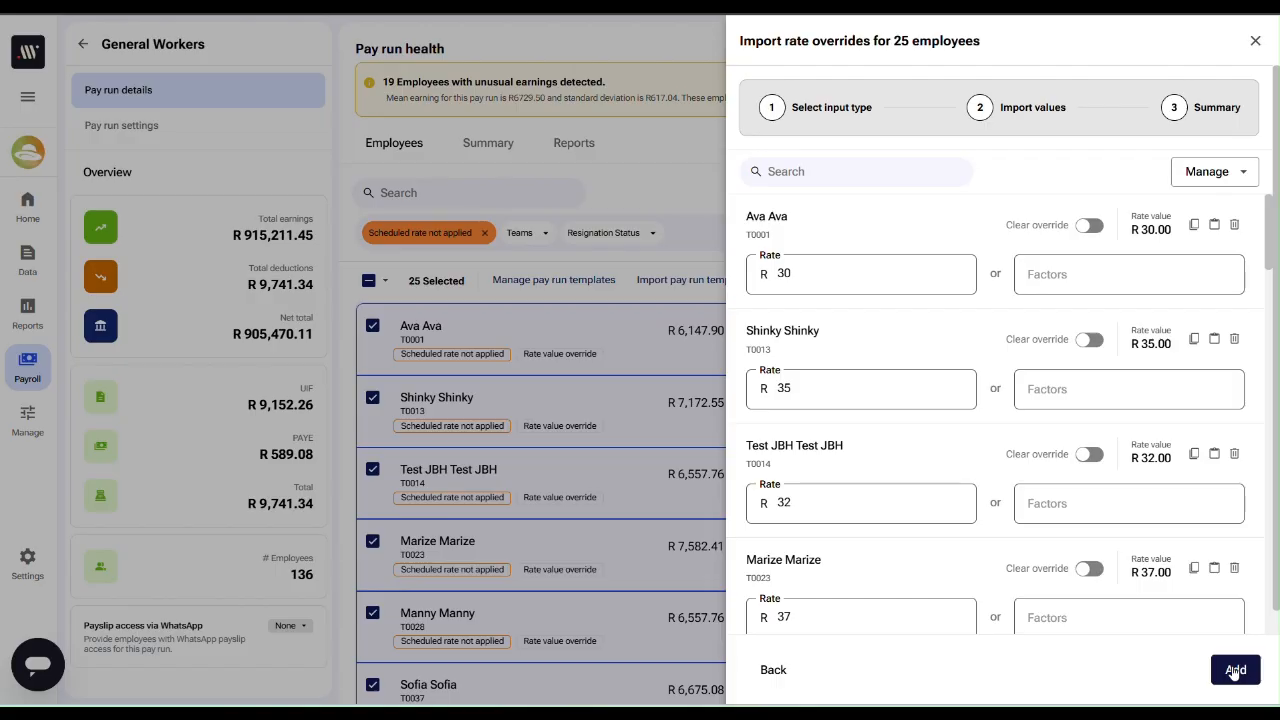
Download the rate override template populated with the current data.
click(1224, 172)
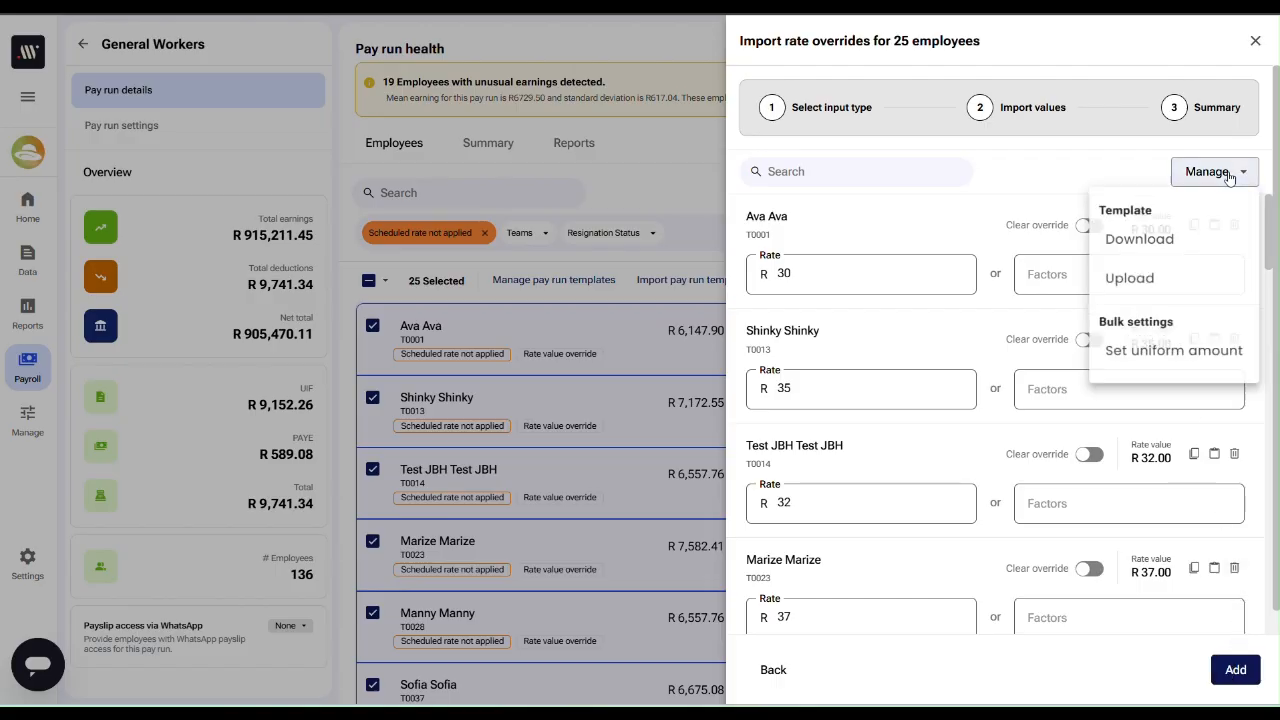
click(1171, 251)
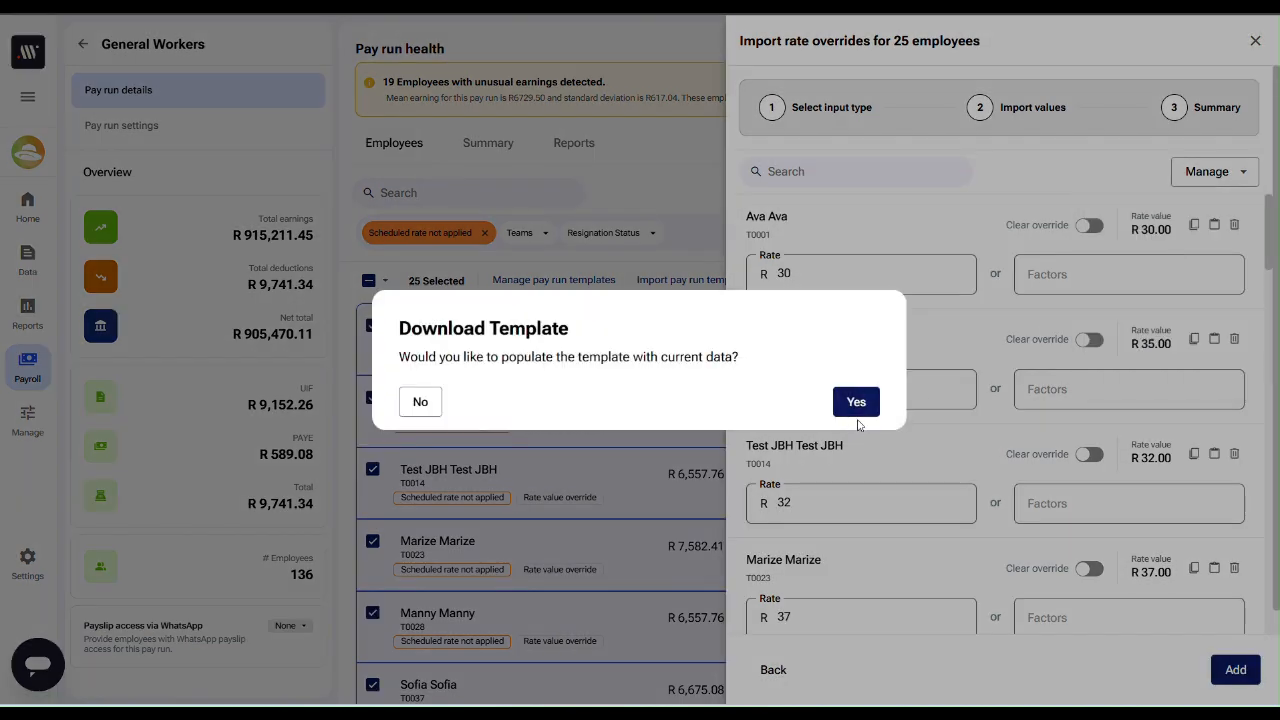
click(857, 405)
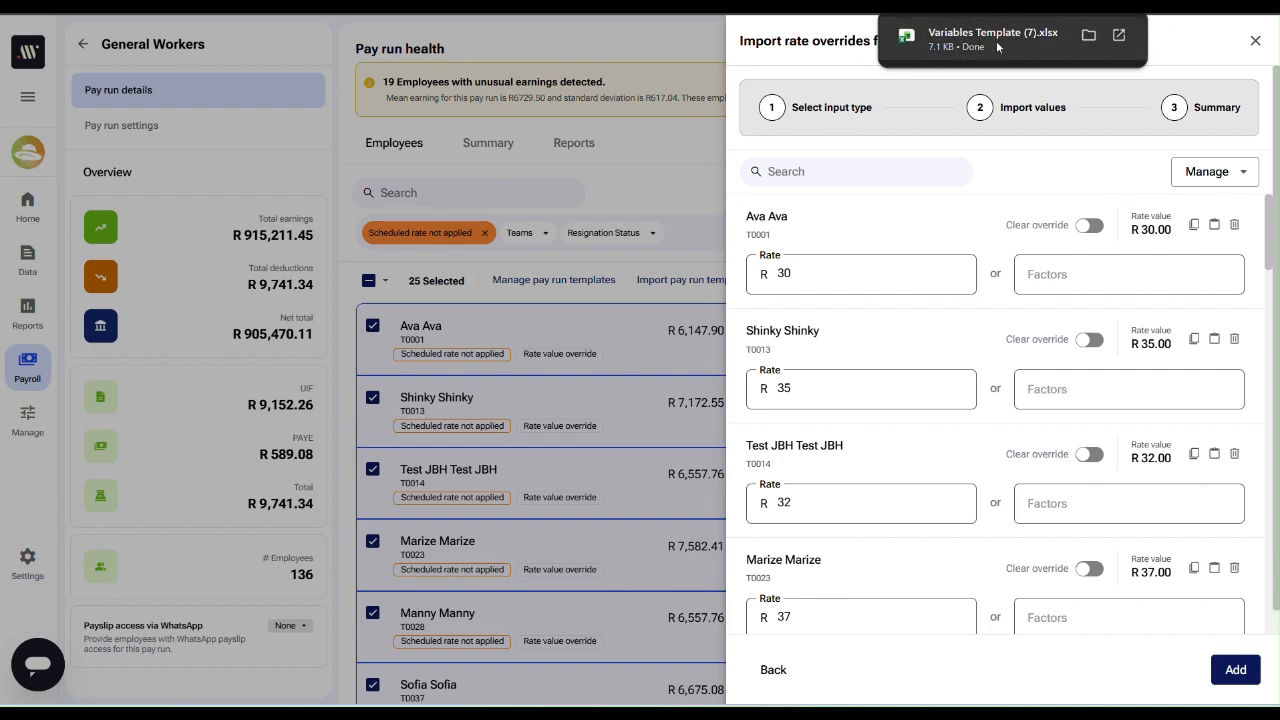
Open the downloaded Variables Template (7) workbook in Excel and review its Rate and Factor columns.
click(1000, 45)
click(798, 99)
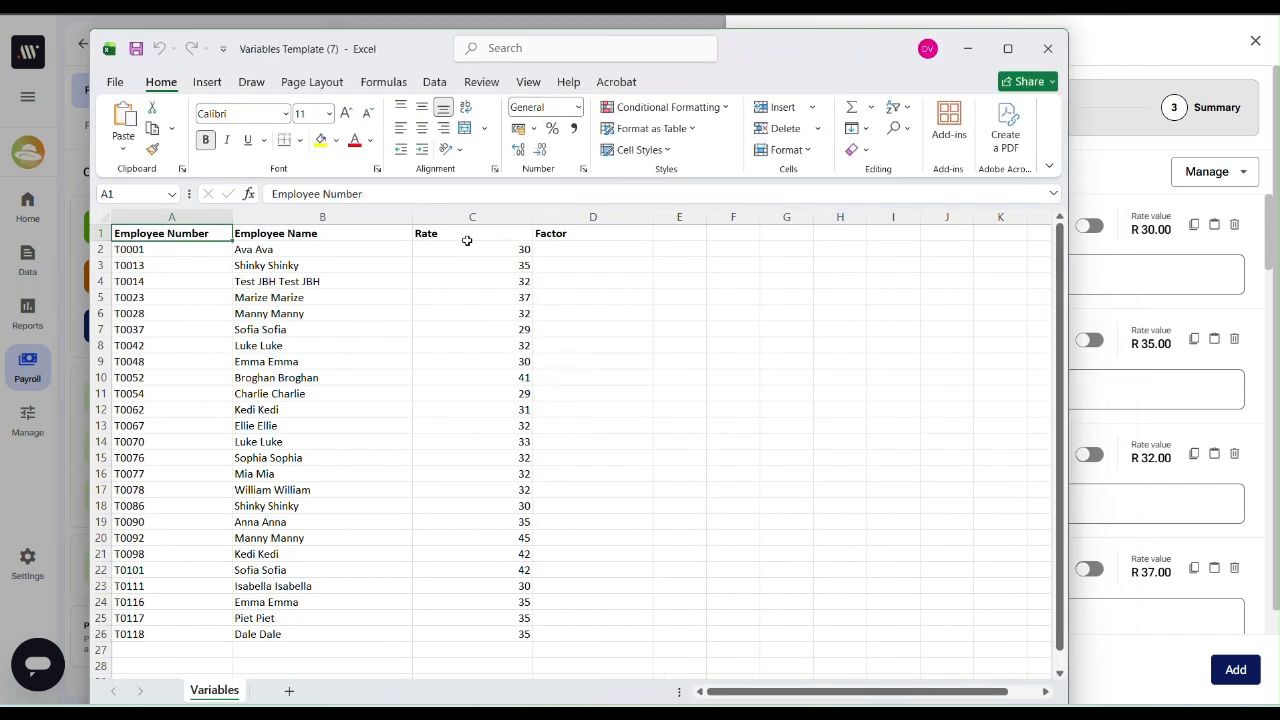
click(183, 207)
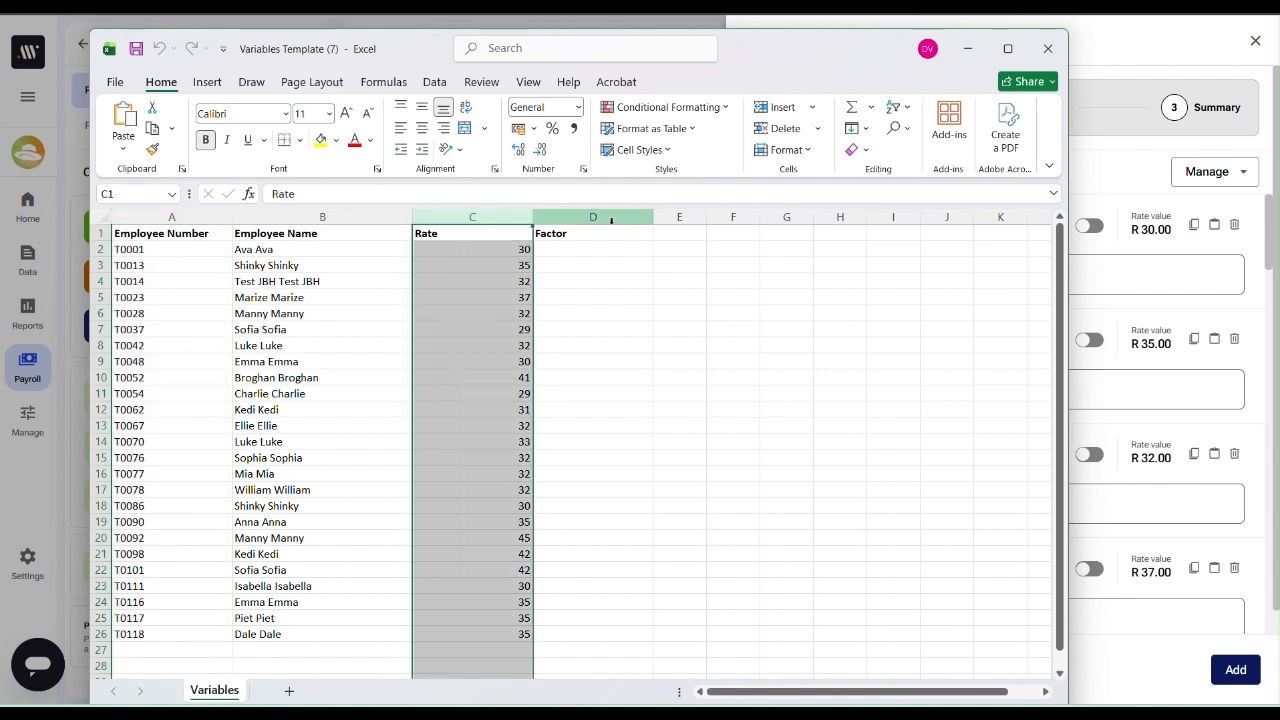
click(570, 234)
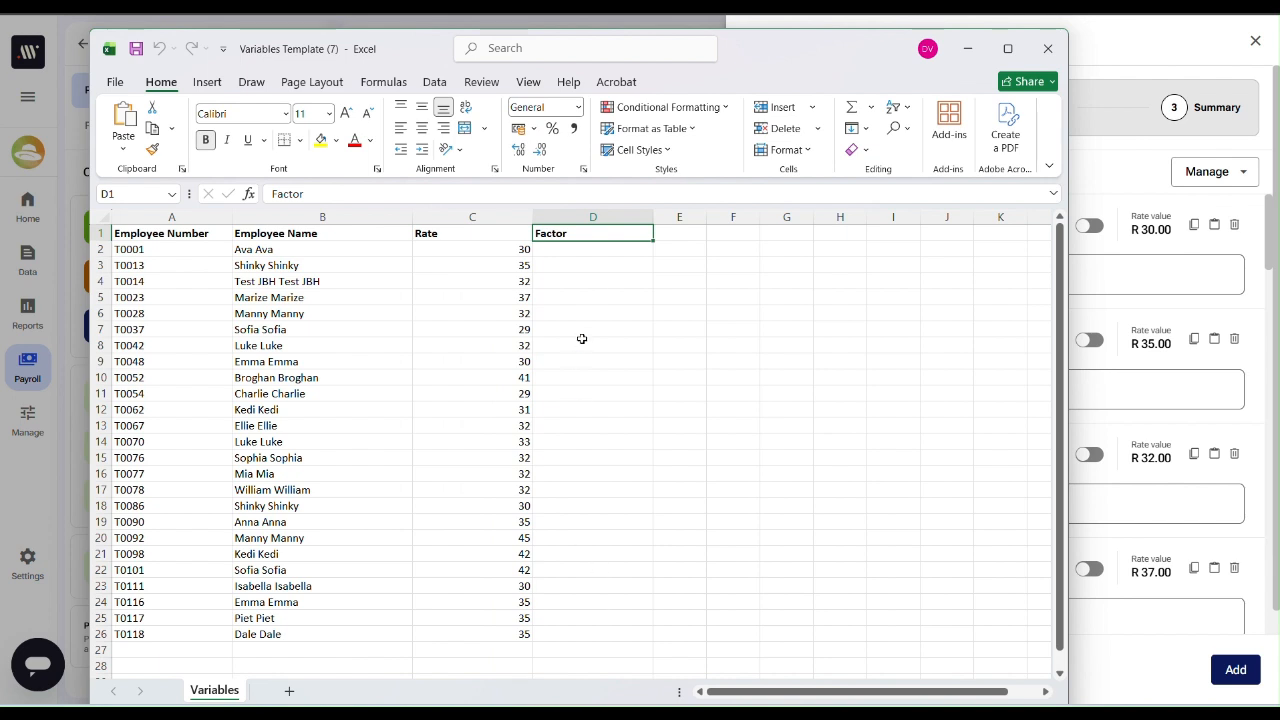
Replace the first employee's rate with a factor of 1, update the other employees' rates and factors, and save the template.
click(508, 251)
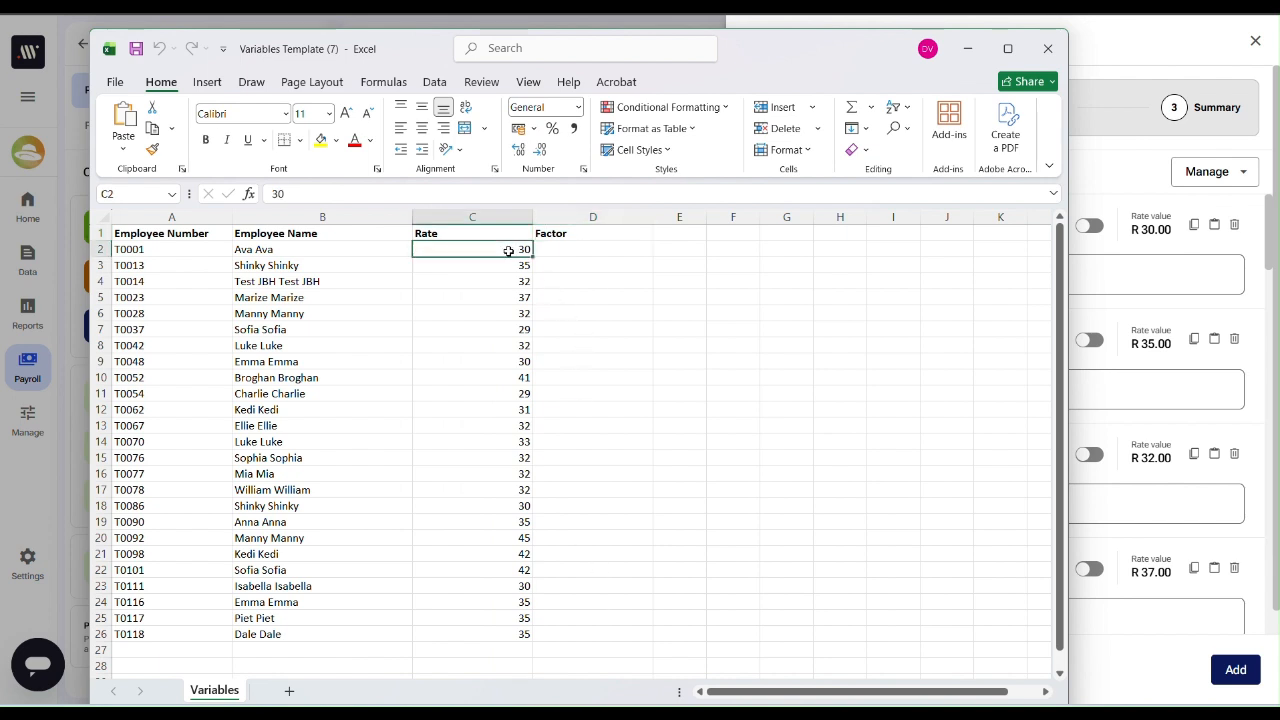
click(591, 249)
text(1)
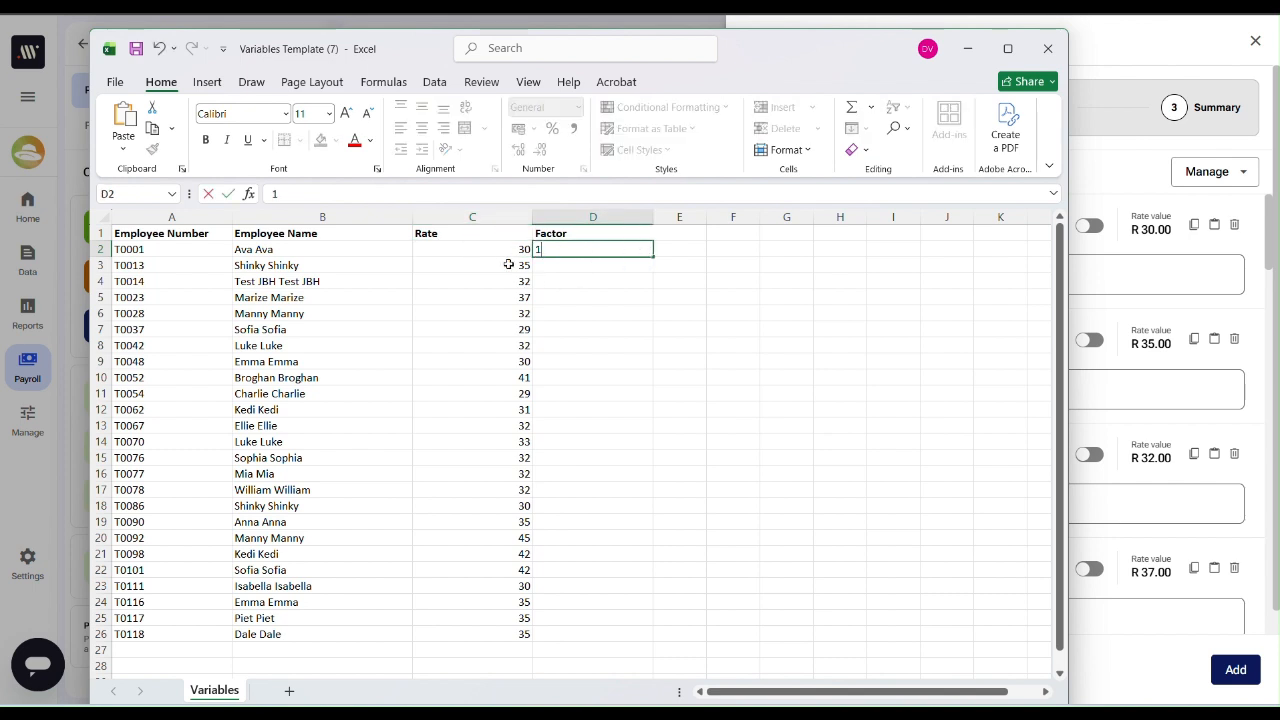
click(506, 251)
key(Delete)
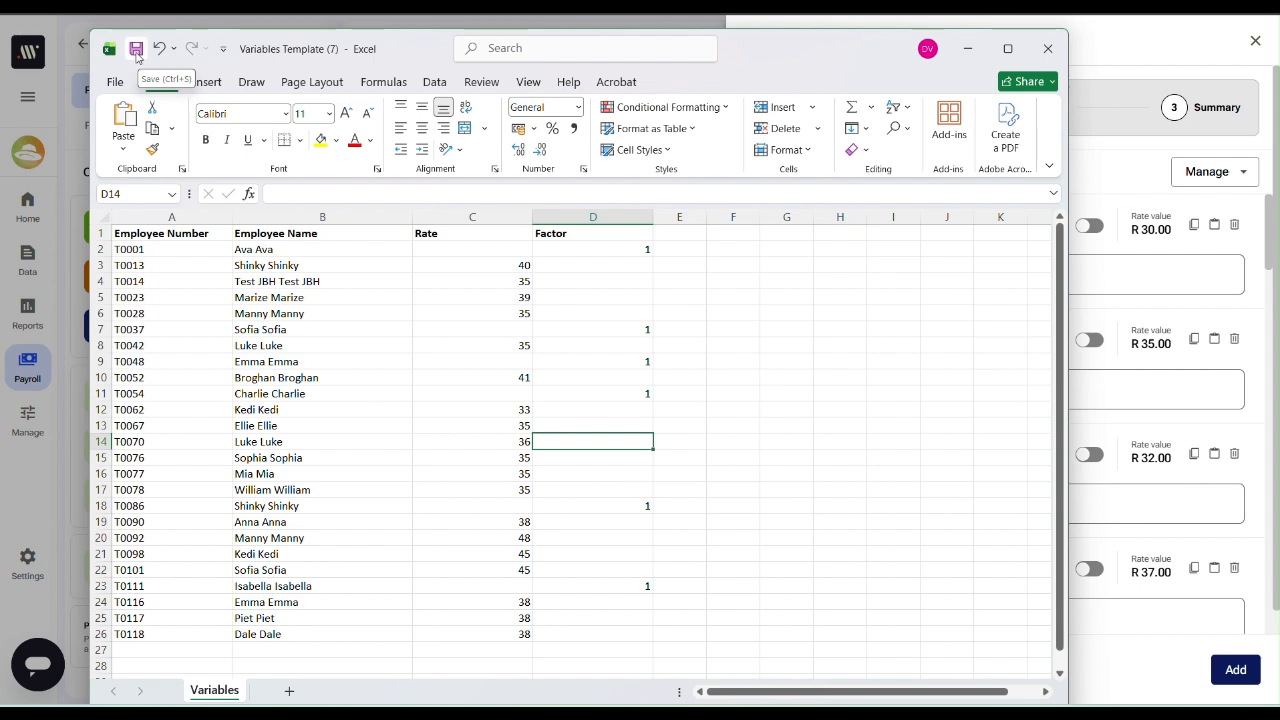
click(968, 48)
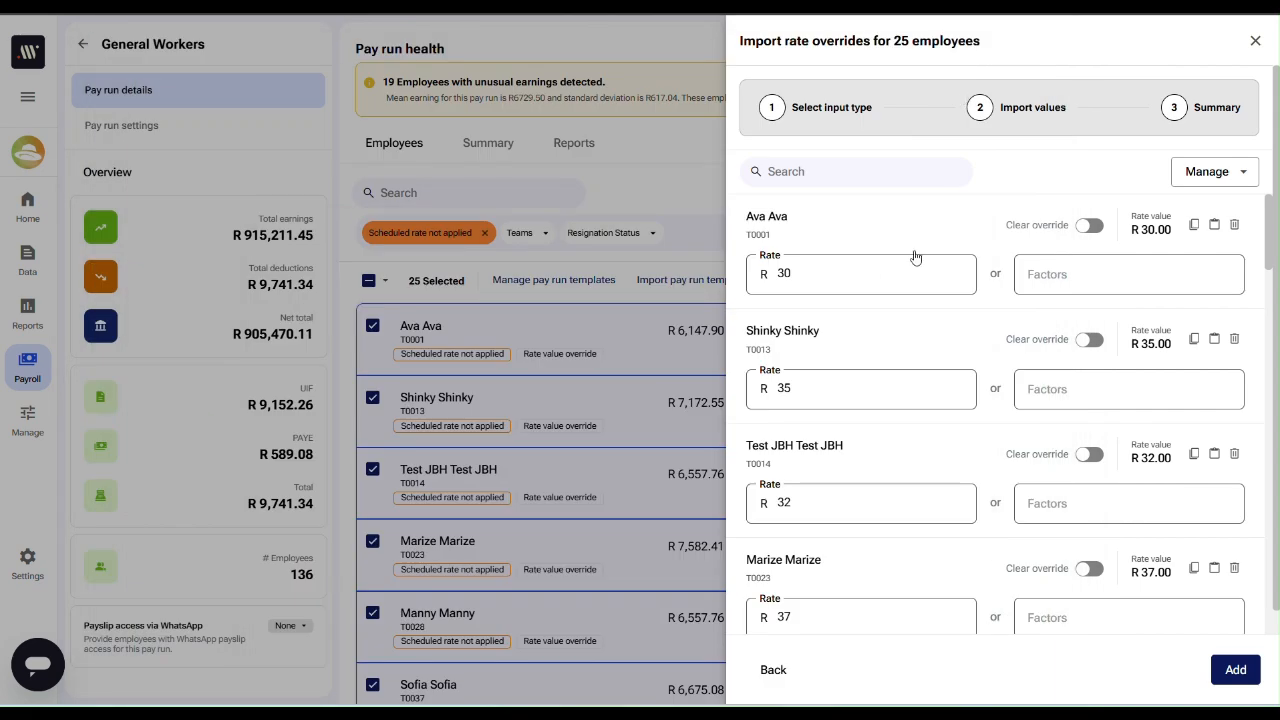
Back in the rate override import, upload the edited Variables Template (7) from Downloads, accepting the loss of current changes.
click(1216, 179)
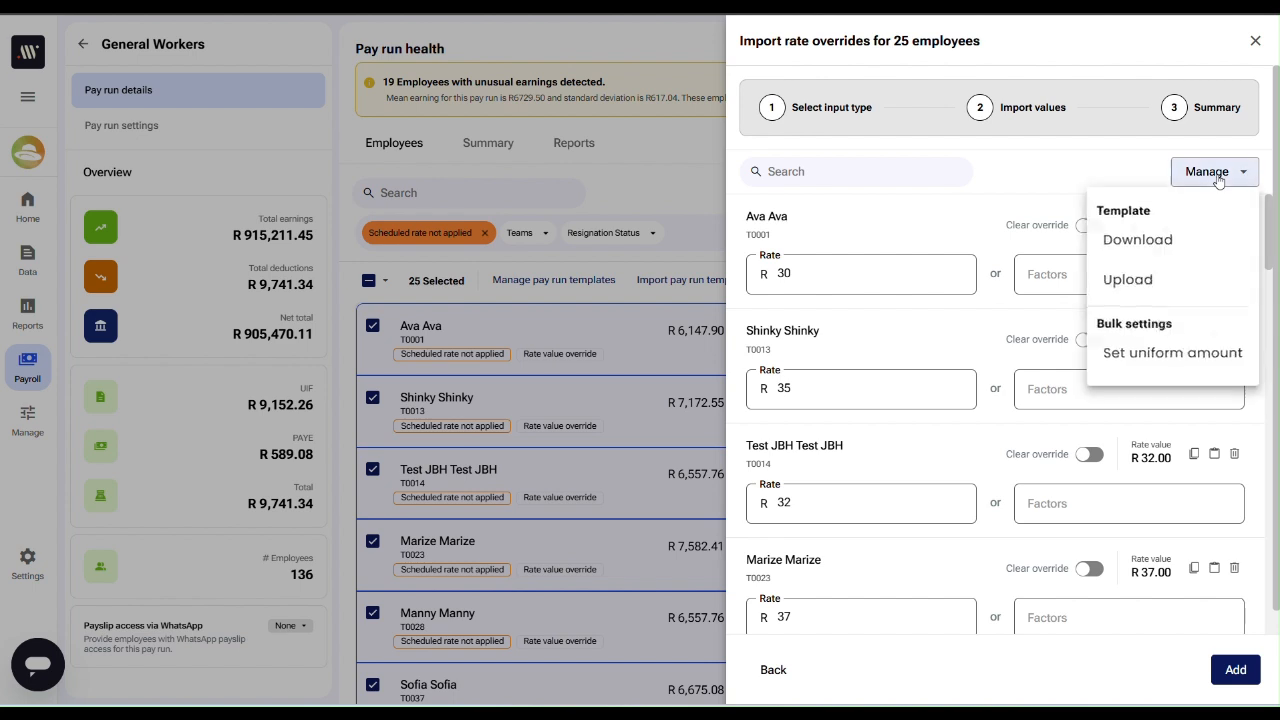
click(1143, 288)
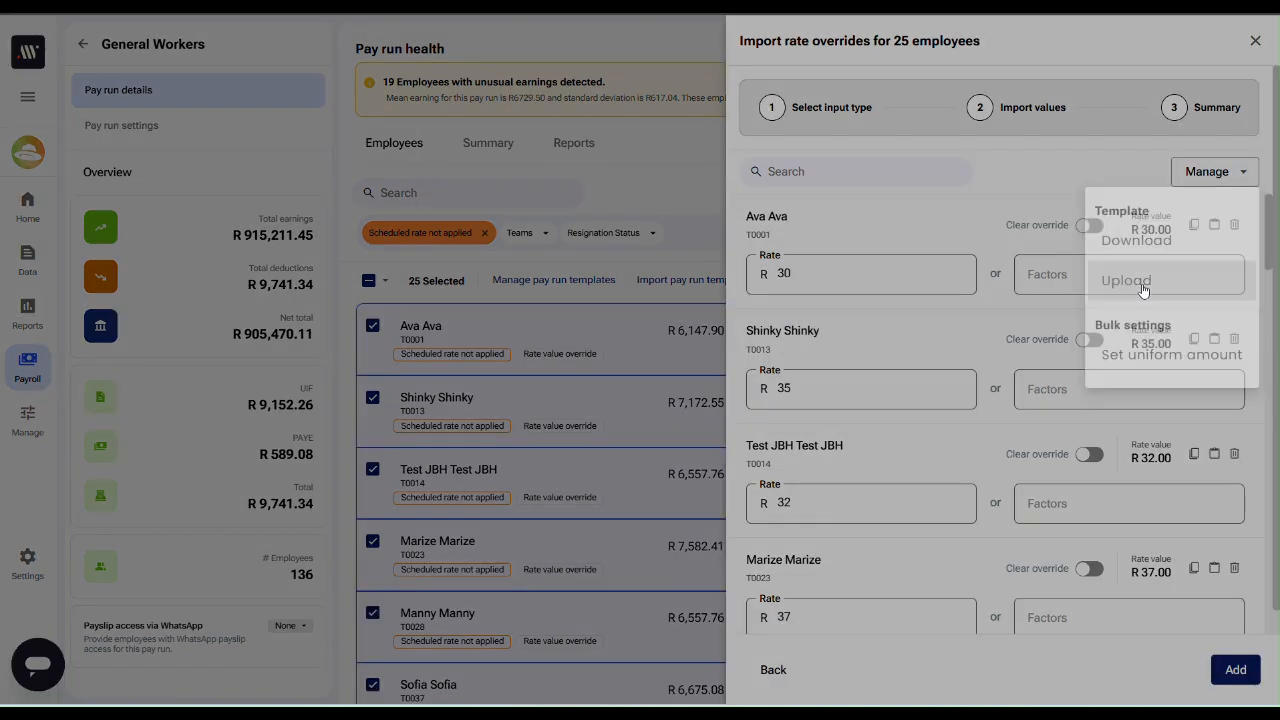
click(845, 405)
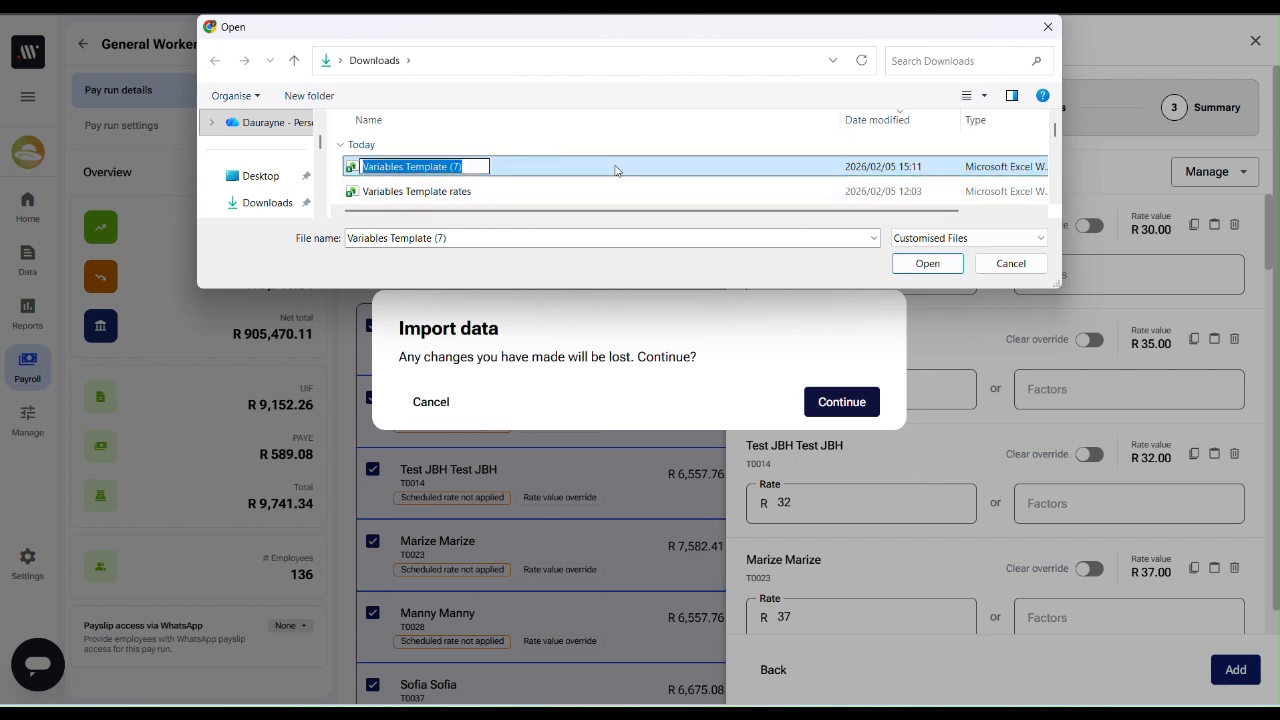
click(931, 269)
key(Return)
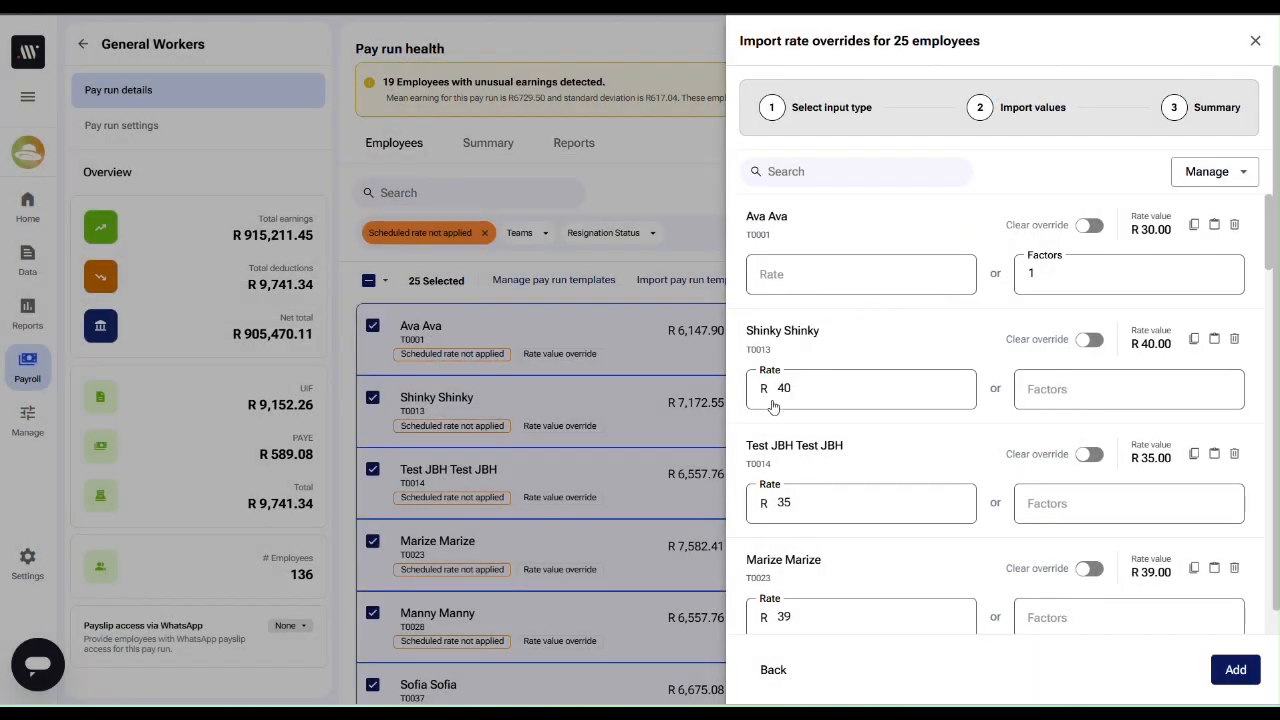
Add the imported rate overrides to the pay run and remove the Scheduled rate not applied filter.
scroll(834, 549, down, 10)
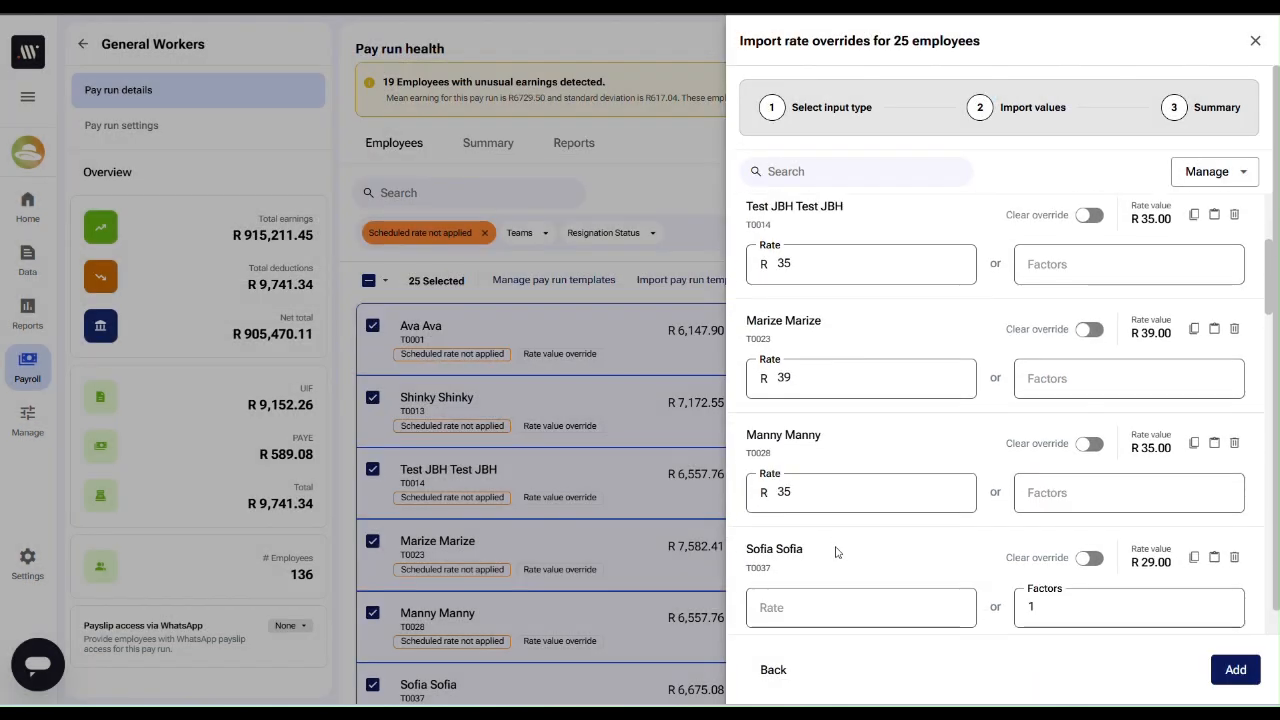
click(1237, 675)
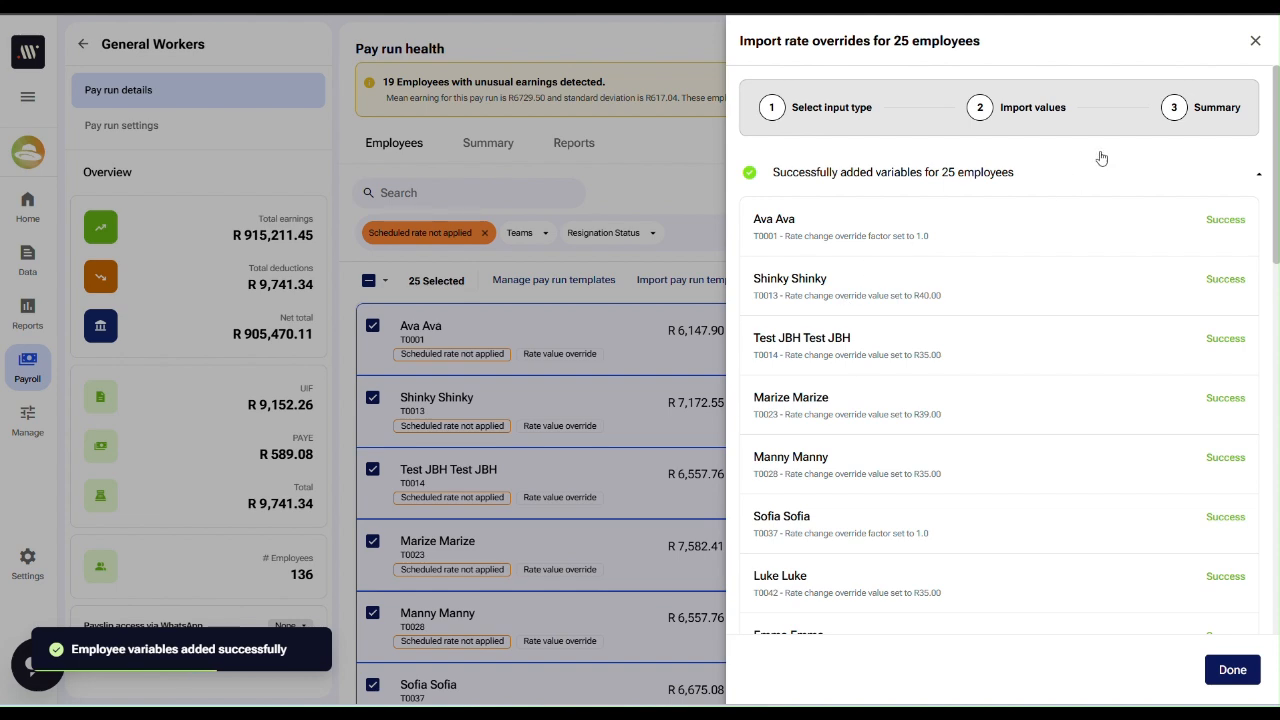
click(1255, 40)
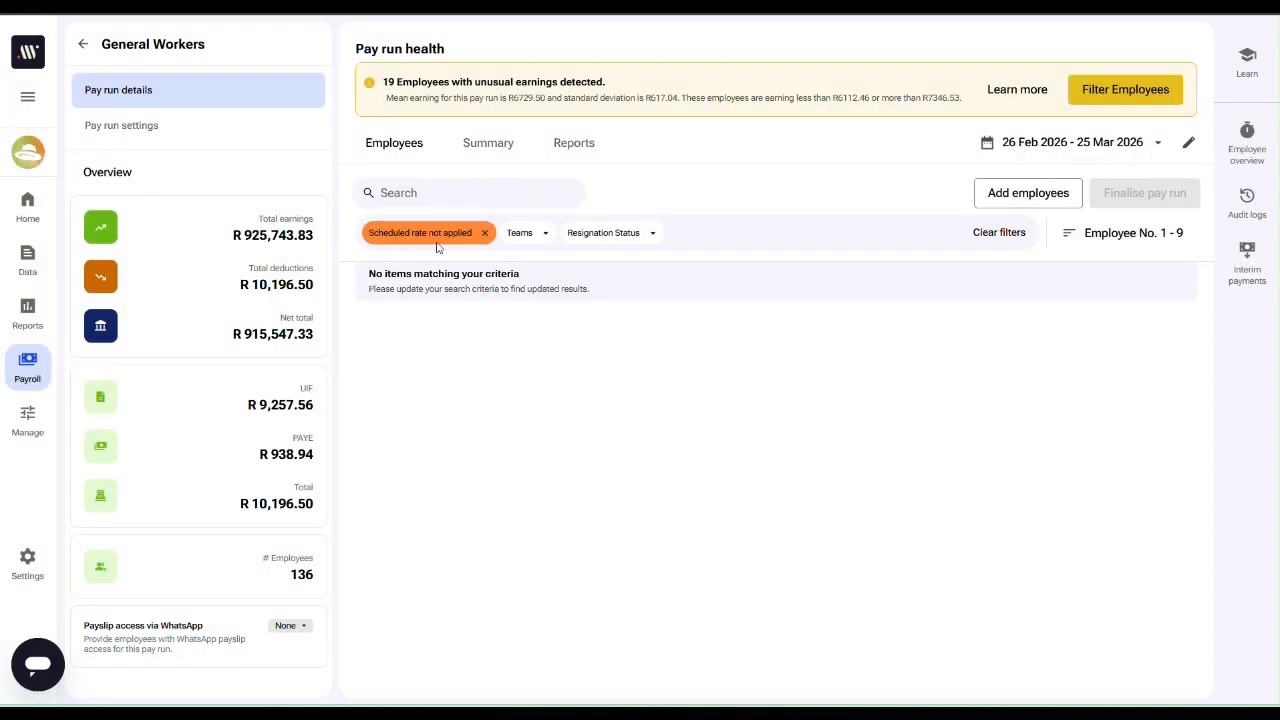
click(484, 232)
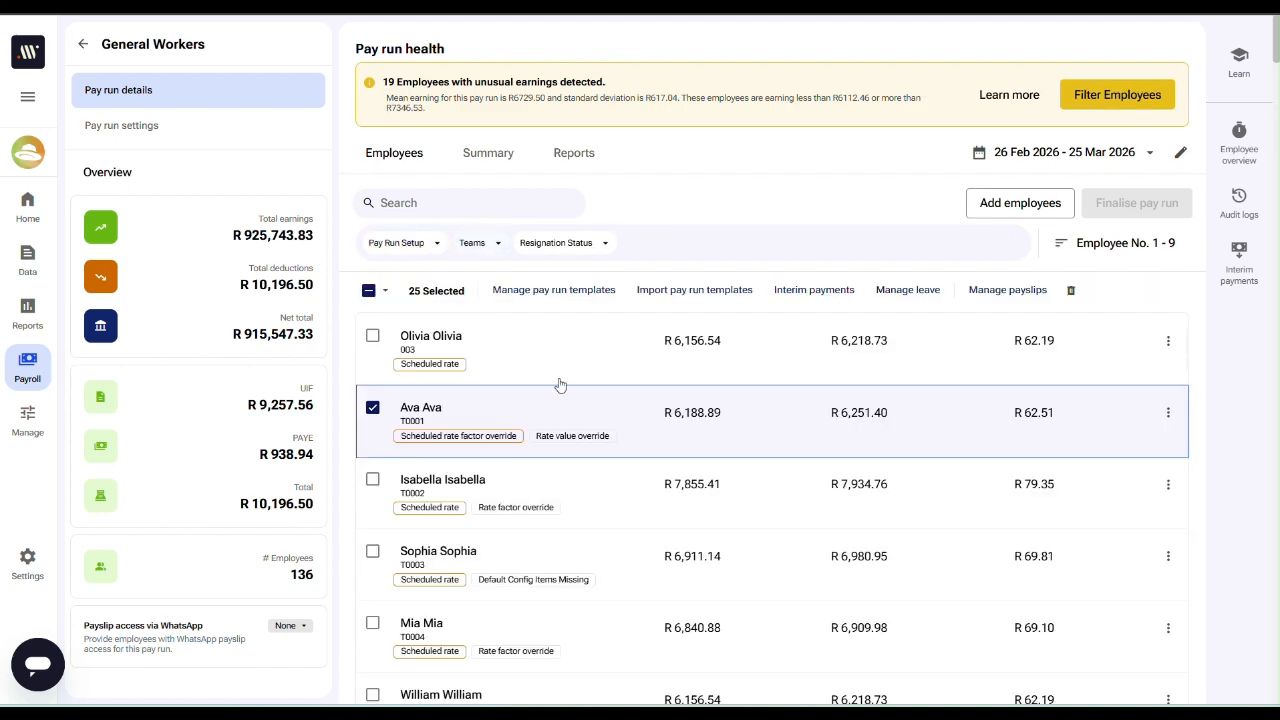
Open the 26 Feb - 25 Mar payslips PDF and examine how earnings are split by date and rate.
click(445, 470)
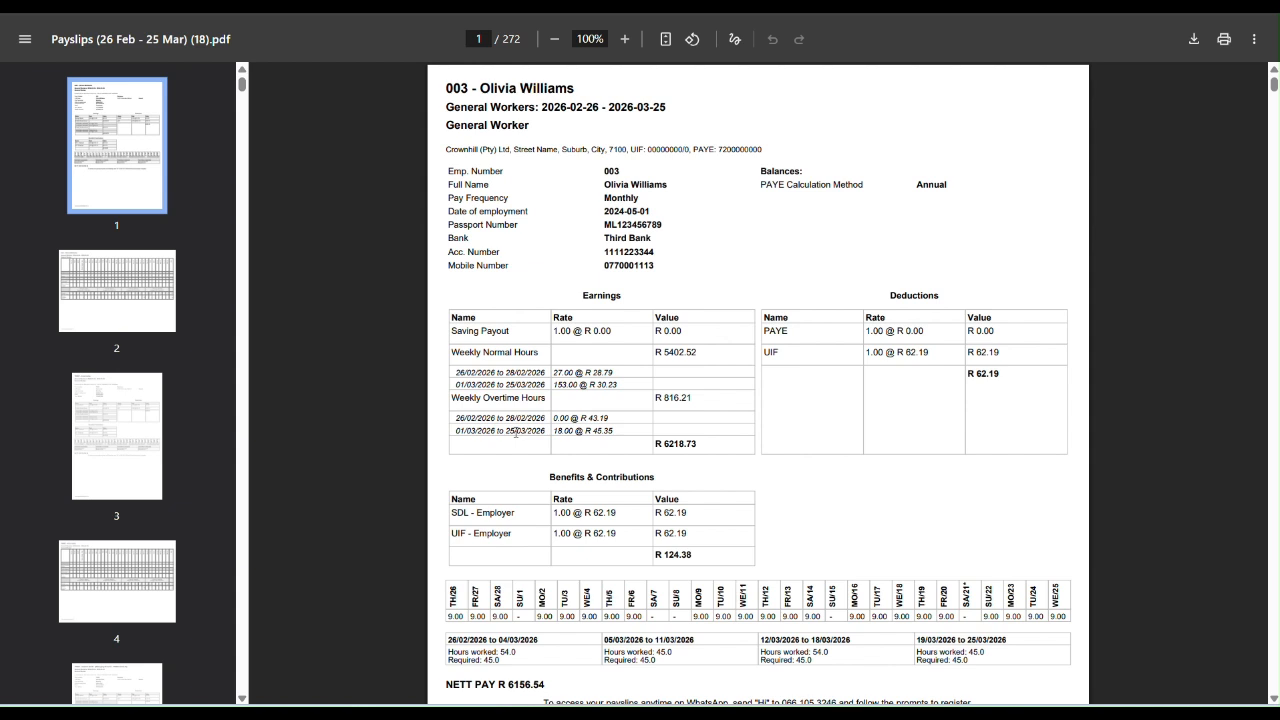
scroll(794, 461, down, 10)
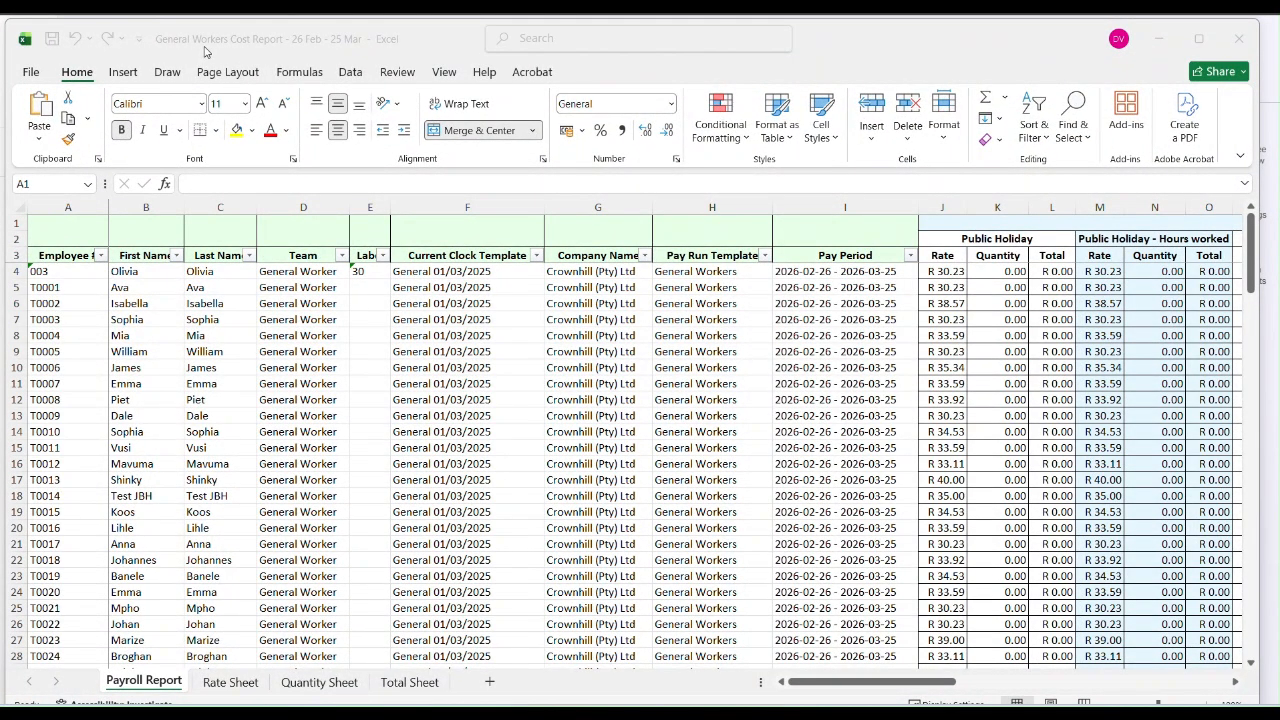
In the General Workers Cost Report, examine the Payroll Report earnings columns and the public holiday rates per period on the Rate Sheet.
click(884, 688)
drag(896, 688, 980, 700)
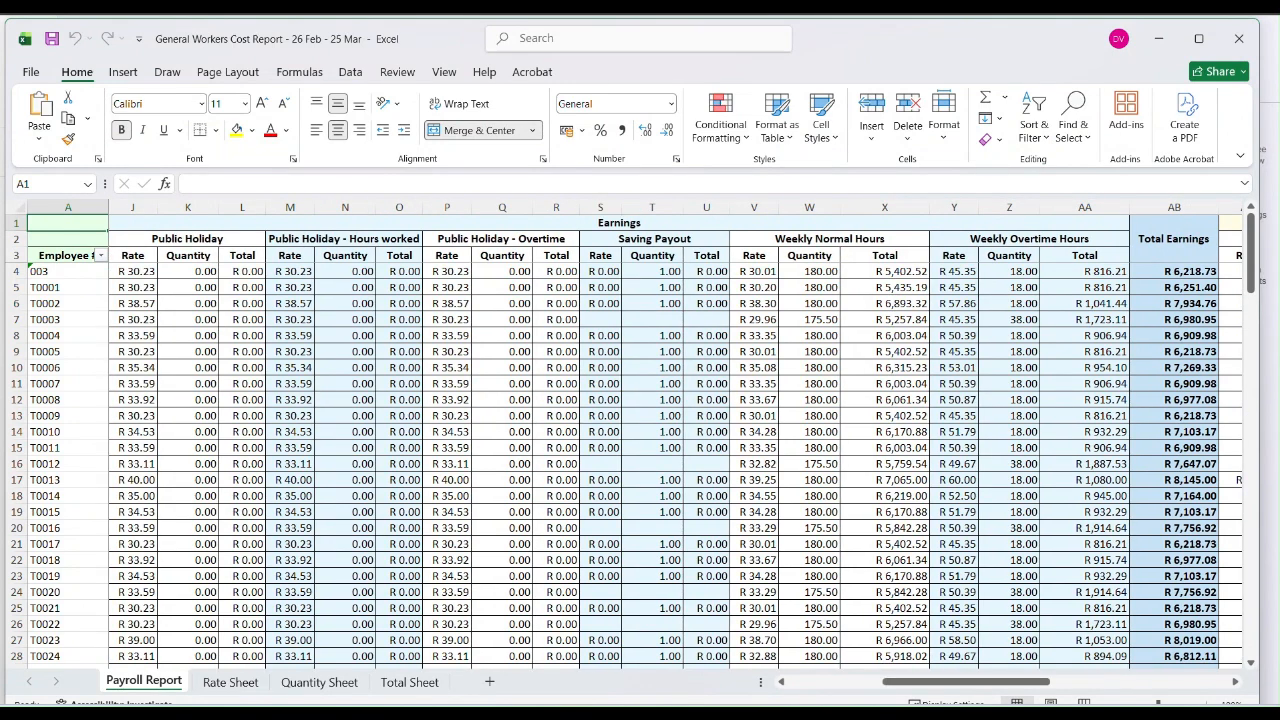
click(249, 688)
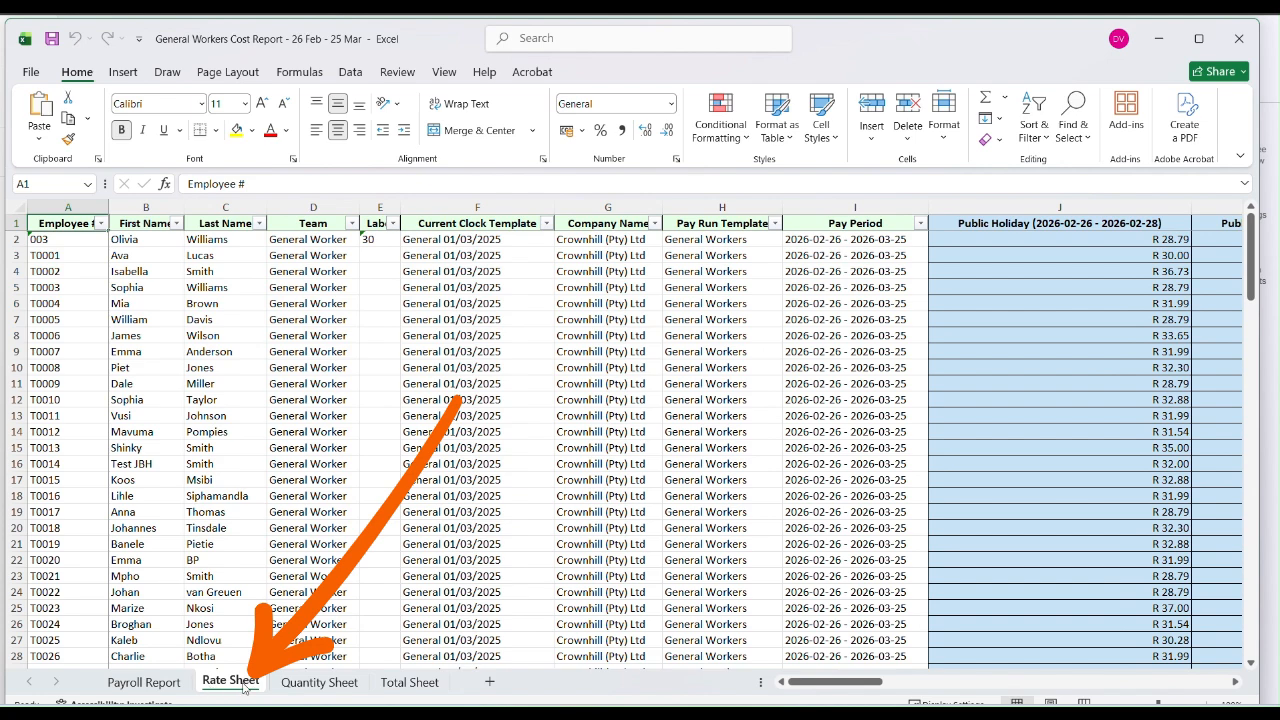
drag(812, 688, 855, 688)
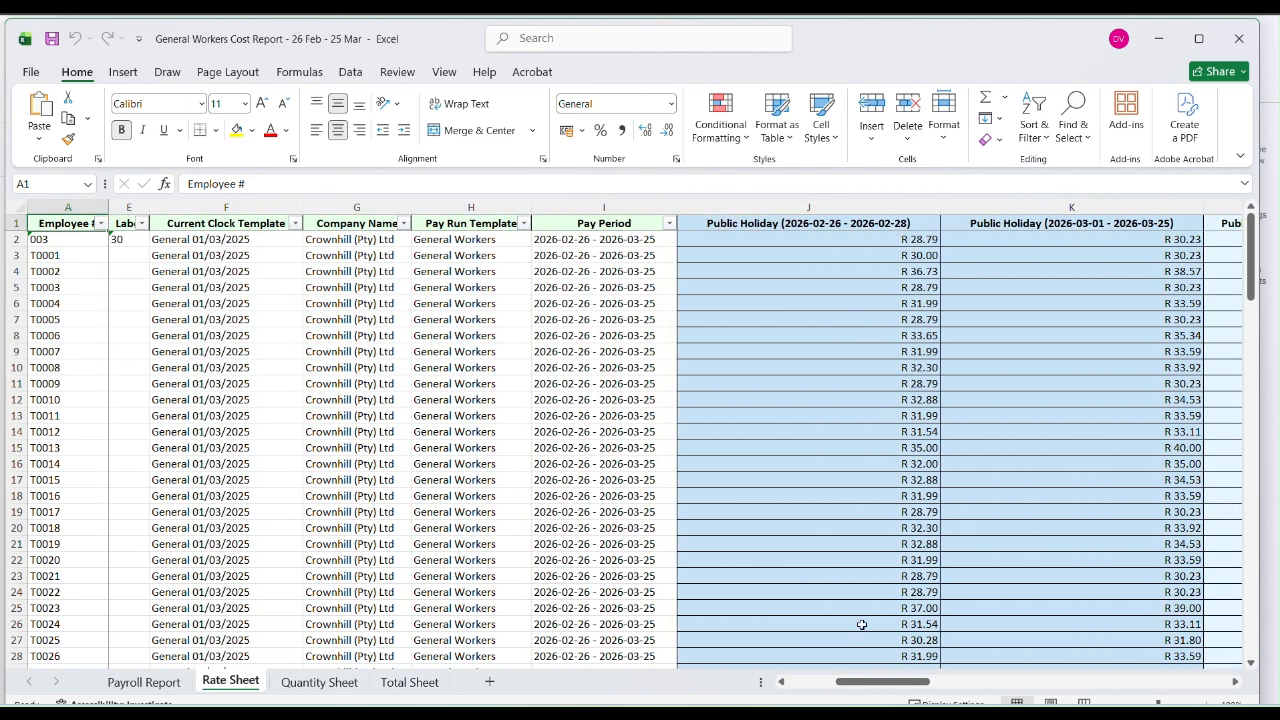